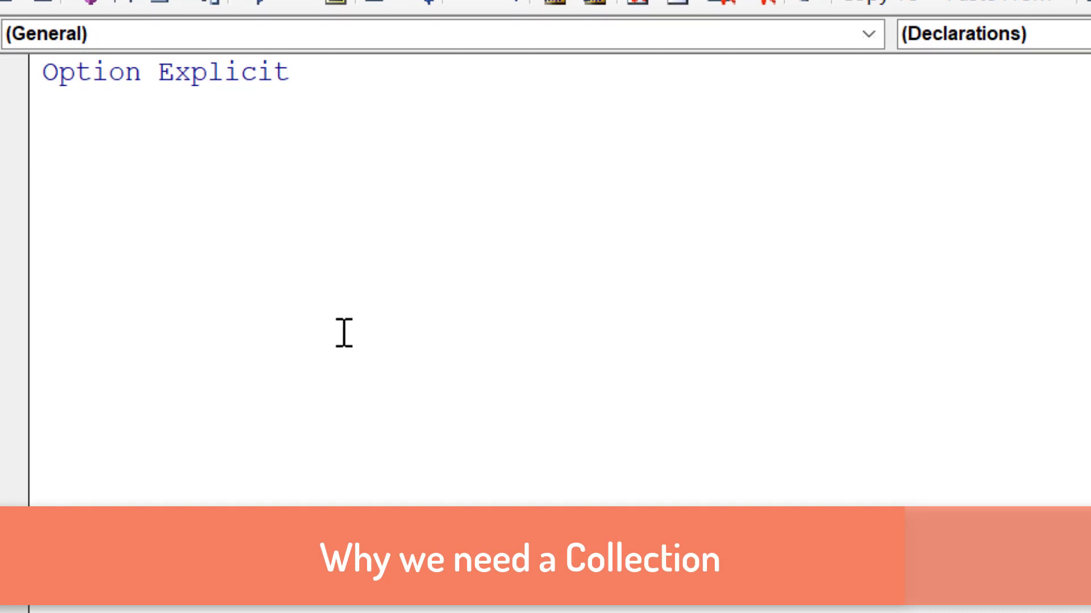
pyautogui.write('su')
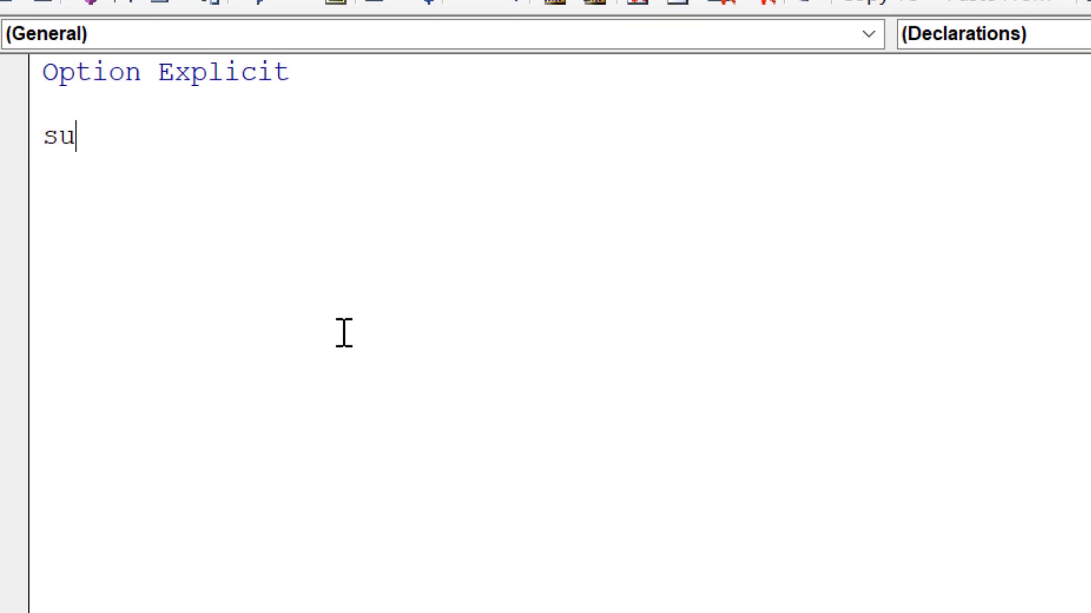
pyautogui.write('b ')
pyautogui.write('Use')
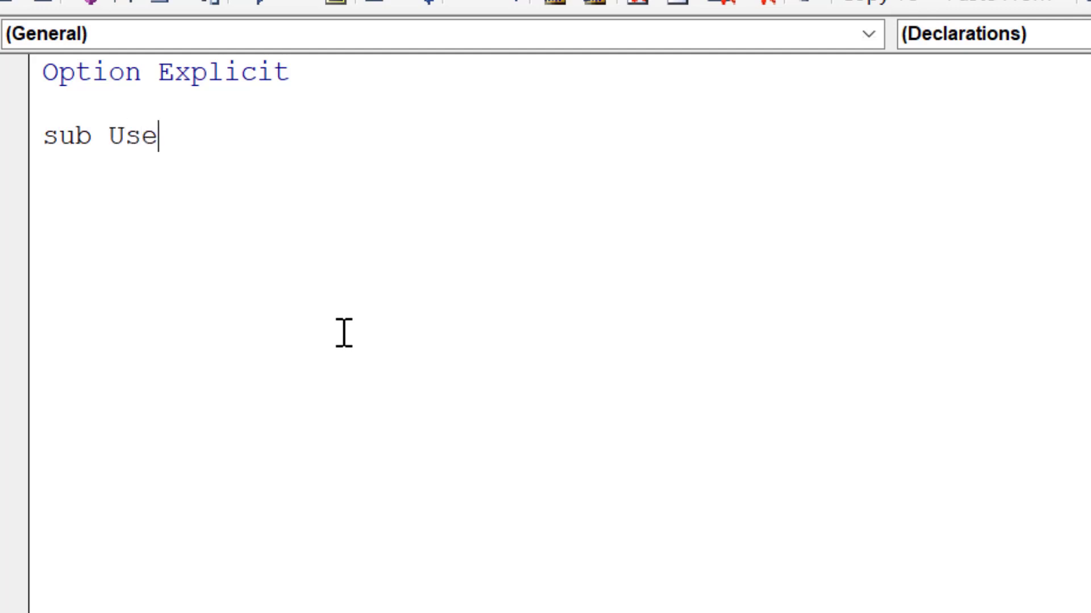
pyautogui.write('Variable')
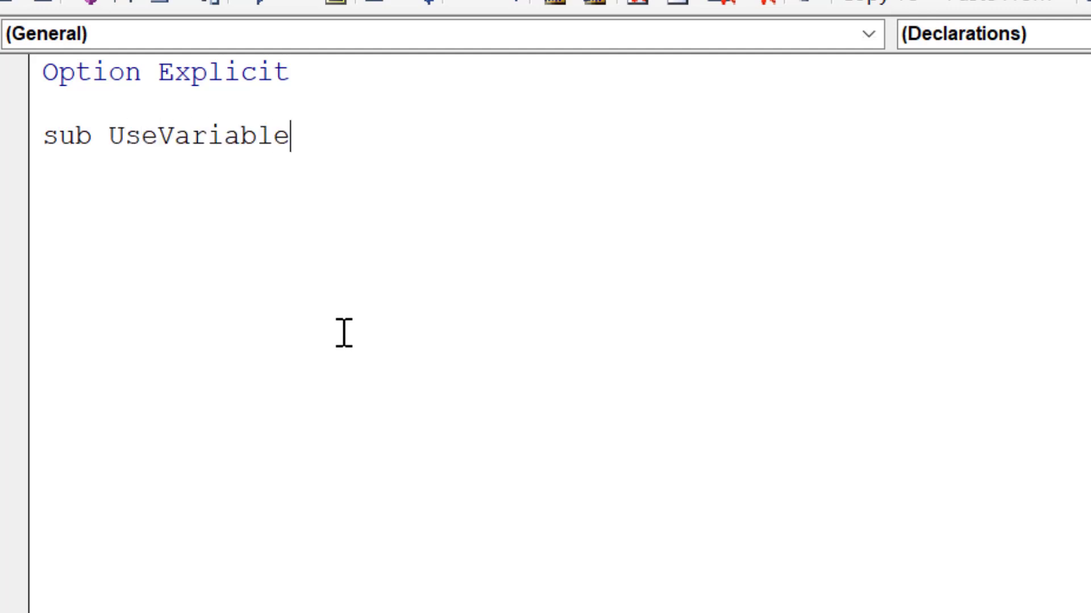
# - Write Sub UseVariable with Dim marks As Long, marks = Sheet1.Range("A1").Value and marks = marks * 5
pyautogui.press('Return')
pyautogui.press('Return')
pyautogui.press('Up')
pyautogui.press('Tab')
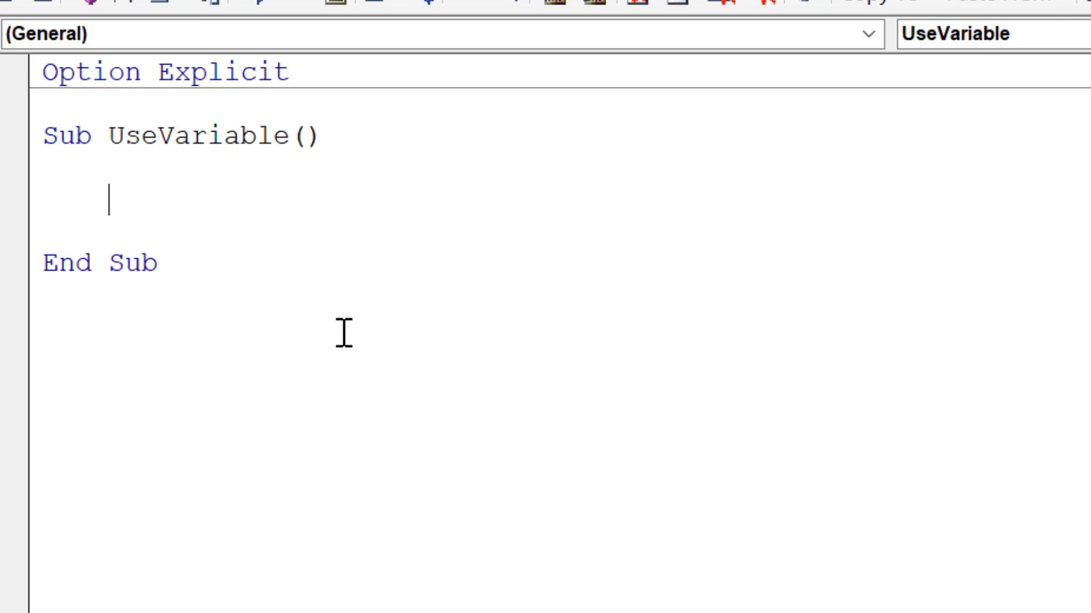
pyautogui.write('dim')
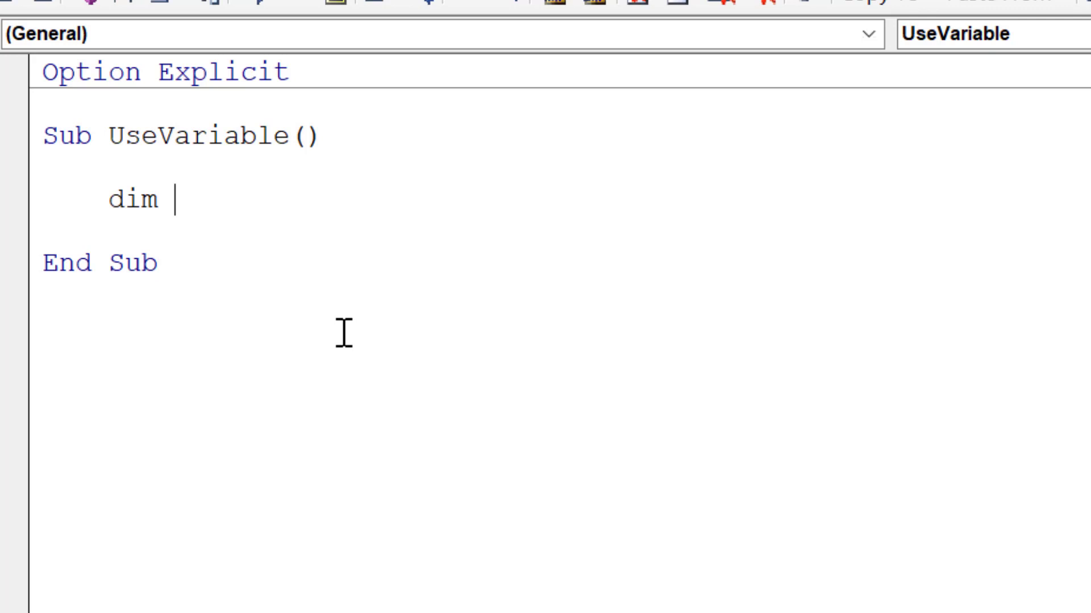
pyautogui.write('marks')
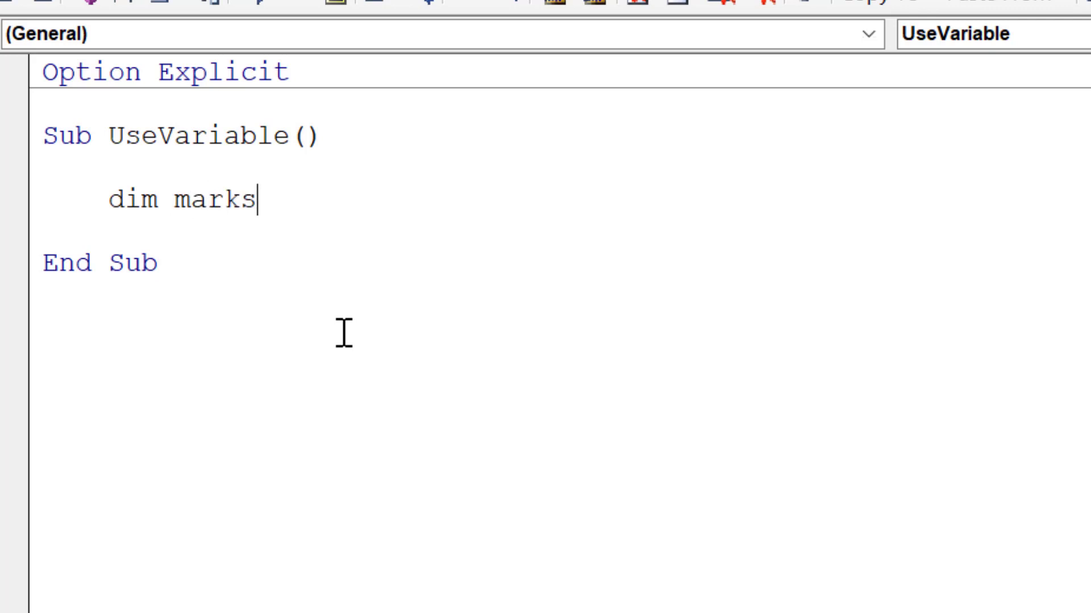
pyautogui.write(' as long')
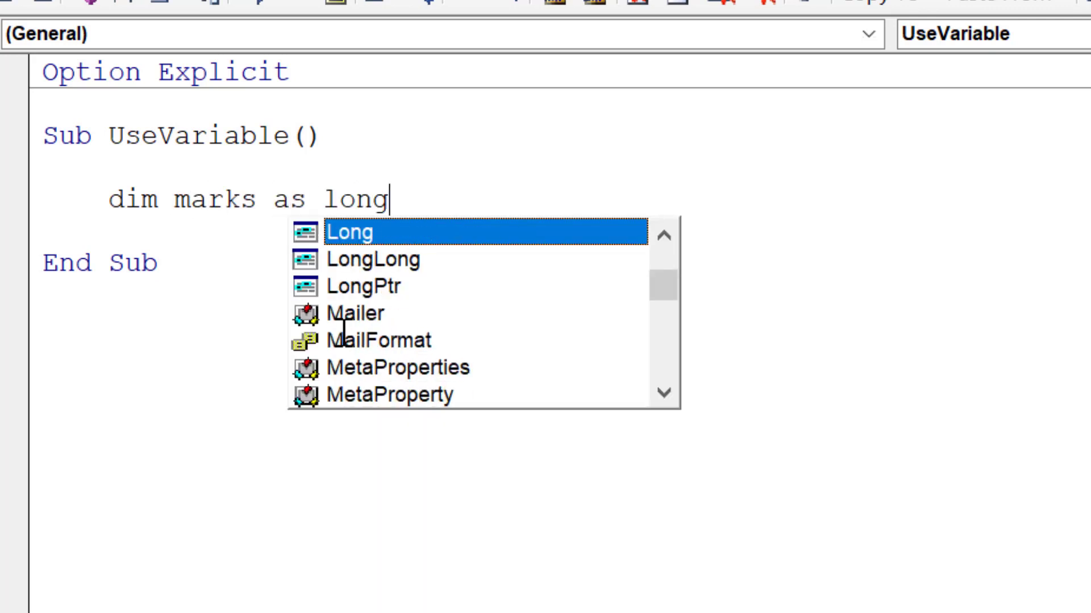
pyautogui.press('Return')
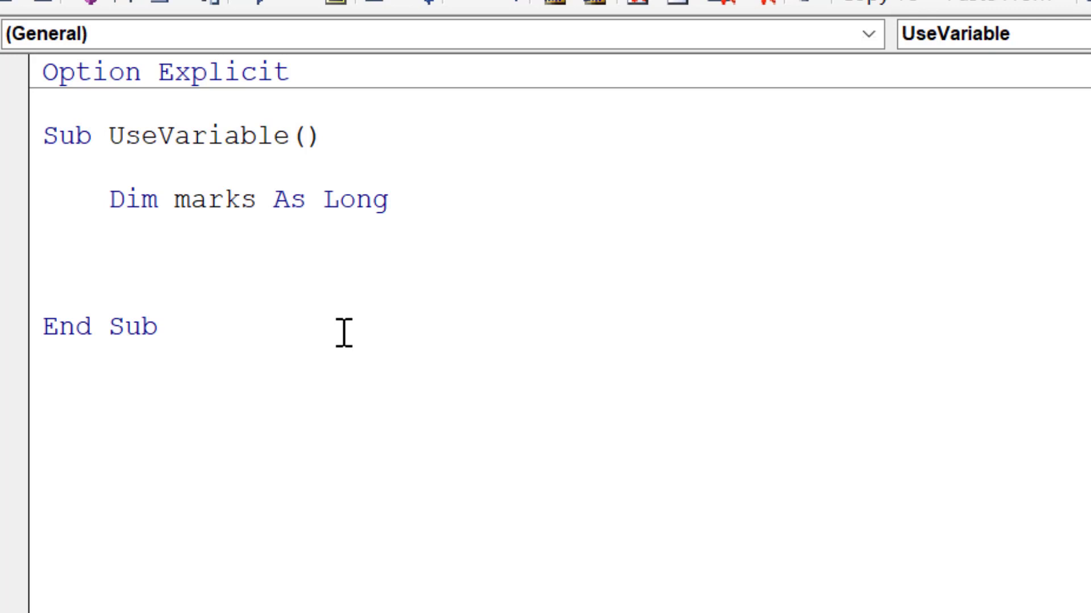
pyautogui.write('marks')
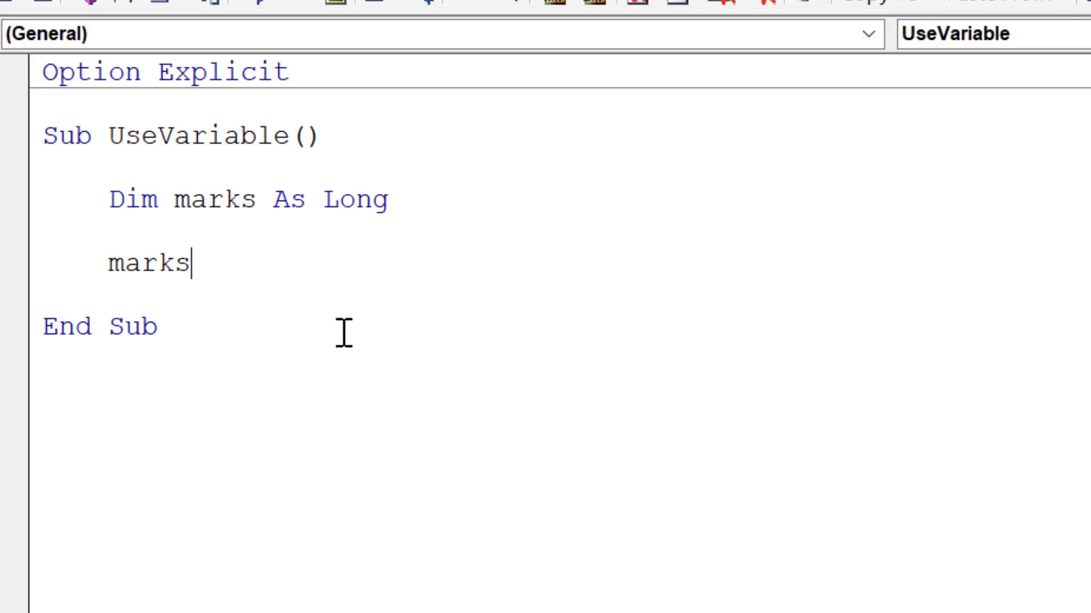
pyautogui.write('=sh')
pyautogui.write('eet1.r')
pyautogui.press('Tab')
pyautogui.write('9')
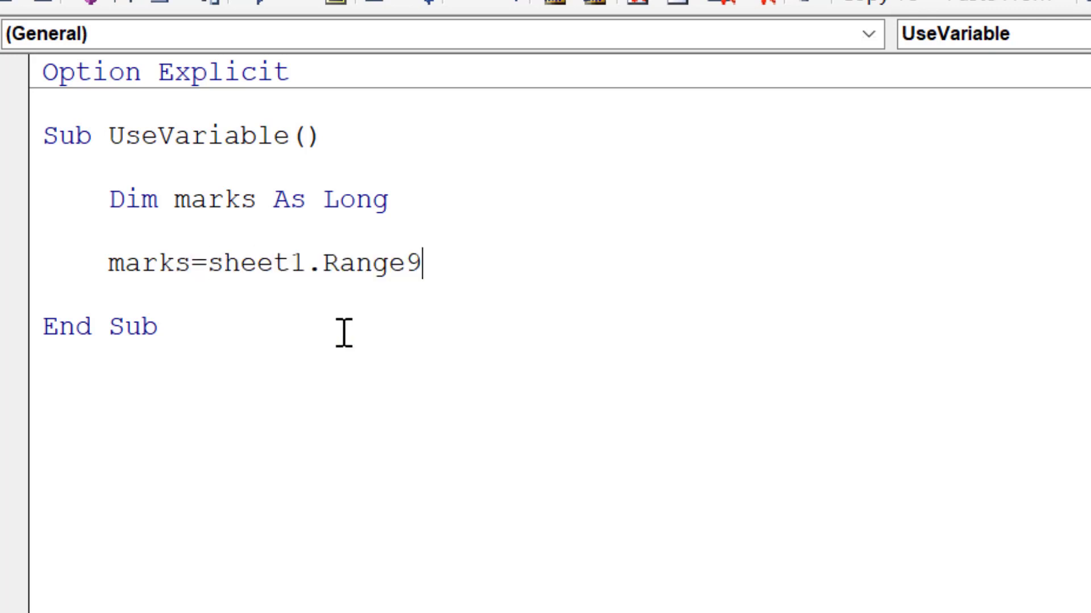
pyautogui.press('BackSpace')
pyautogui.write('("A1"')
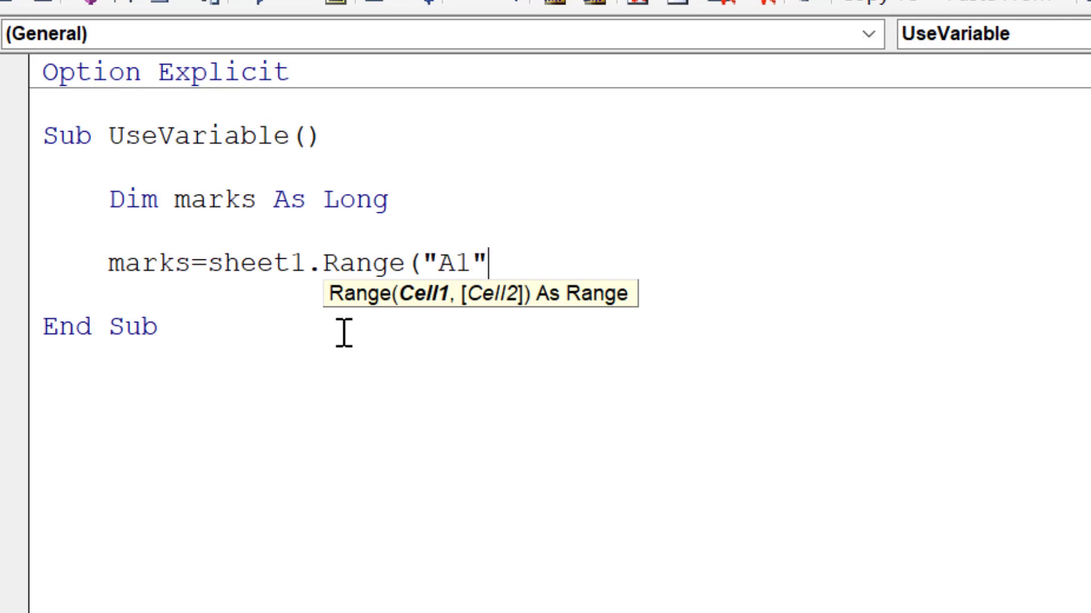
pyautogui.write(').value')
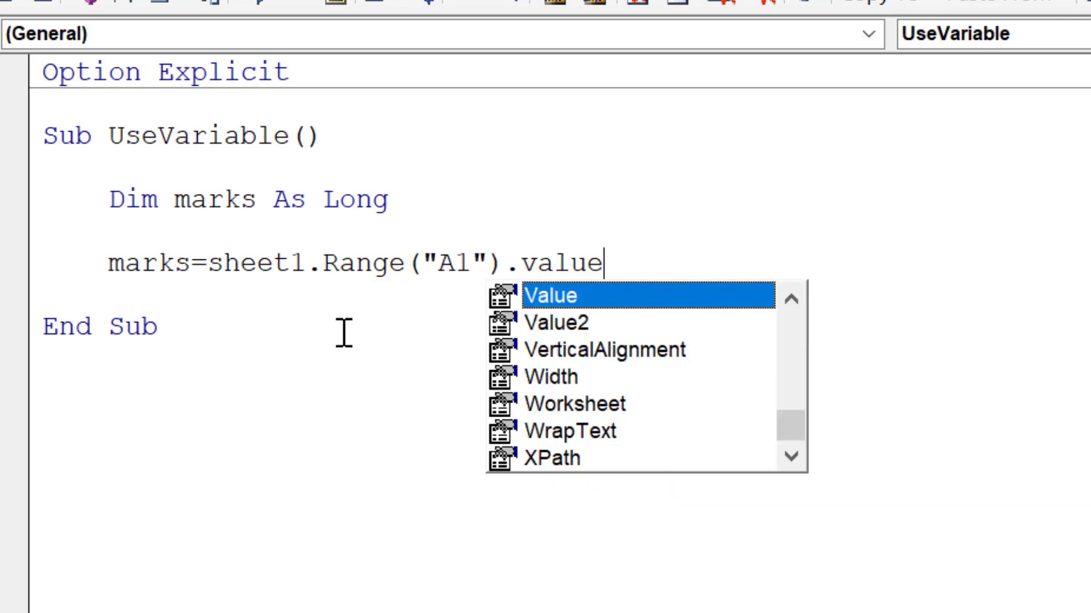
pyautogui.press('Return')
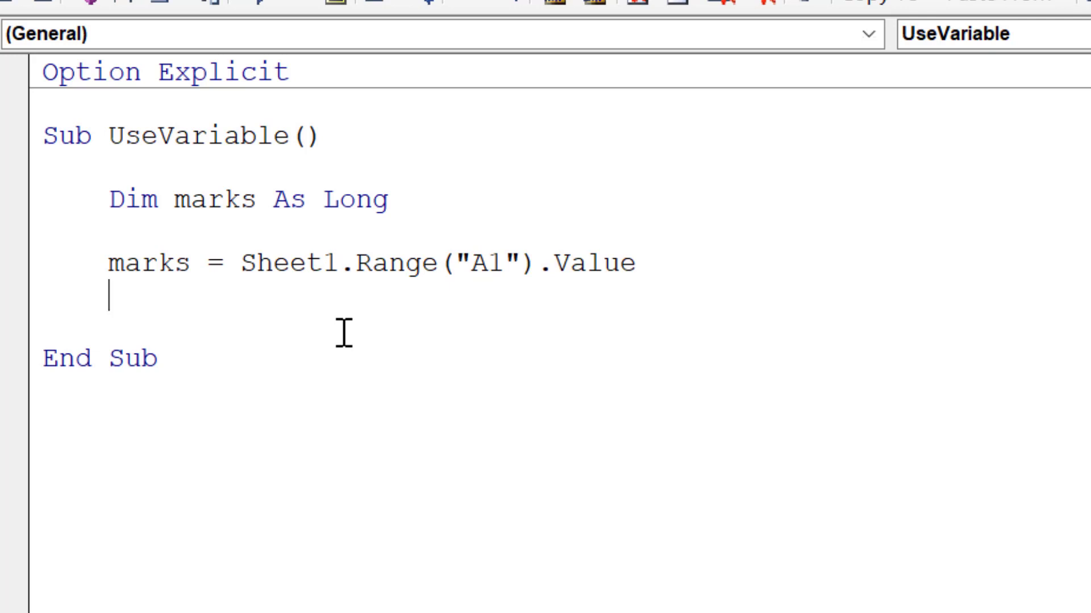
pyautogui.press('Return')
pyautogui.write('mark')
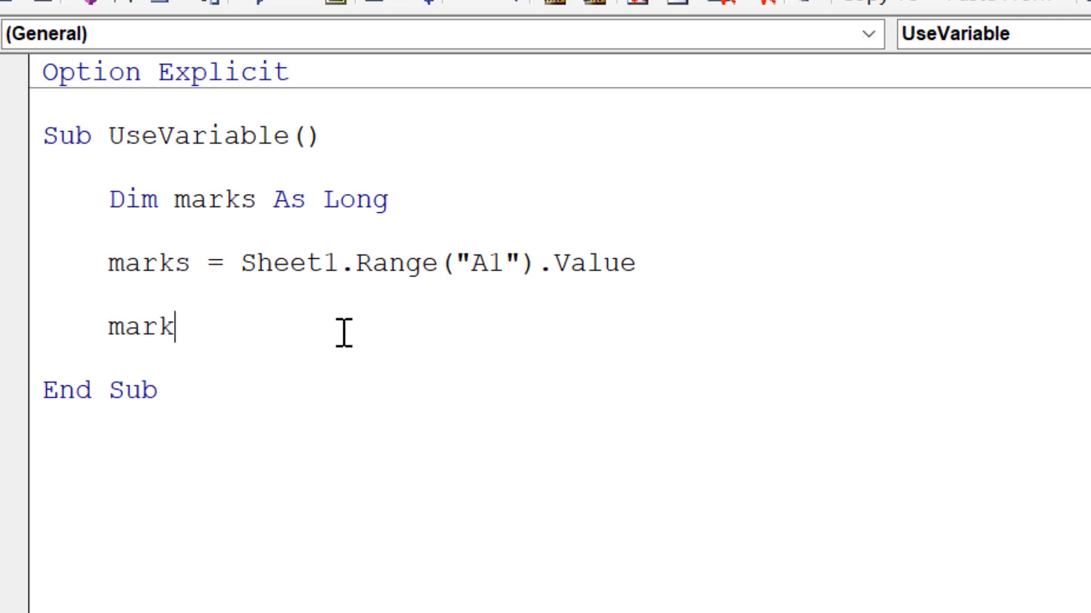
pyautogui.write('s =mark')
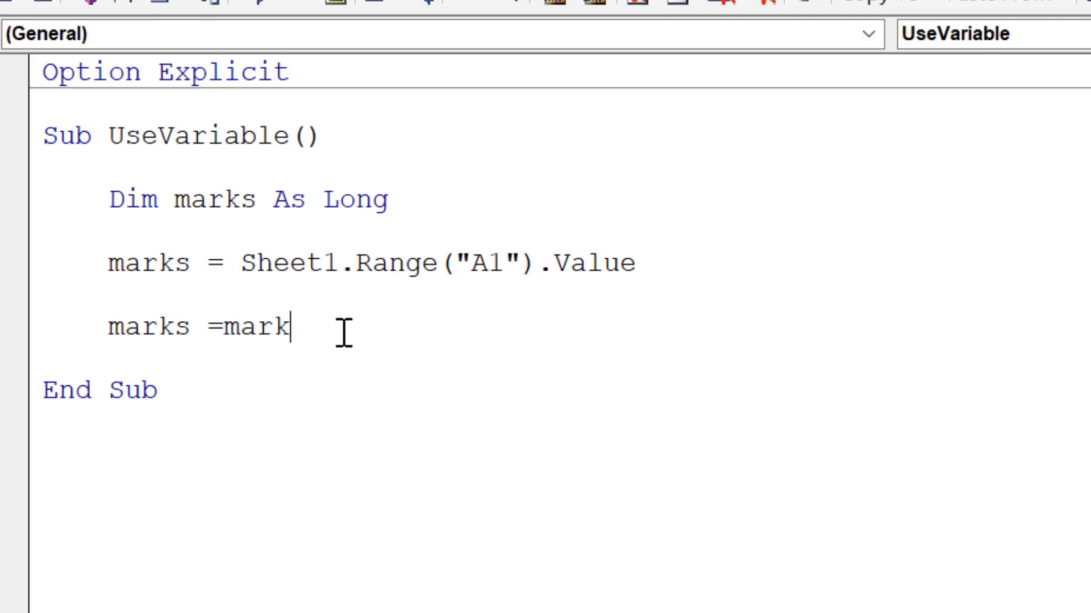
pyautogui.write('s*5')
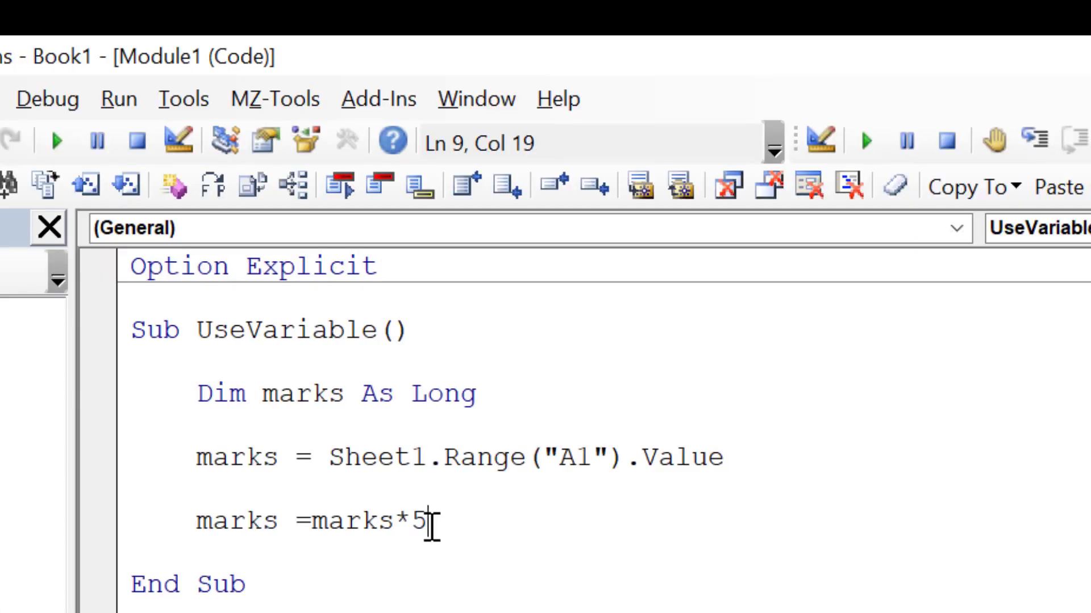
# - Append ', marks2 As Long, marks3 As Long' to the Dim line and begin Sub DeclareSub below End Sub
pyautogui.press('Return')
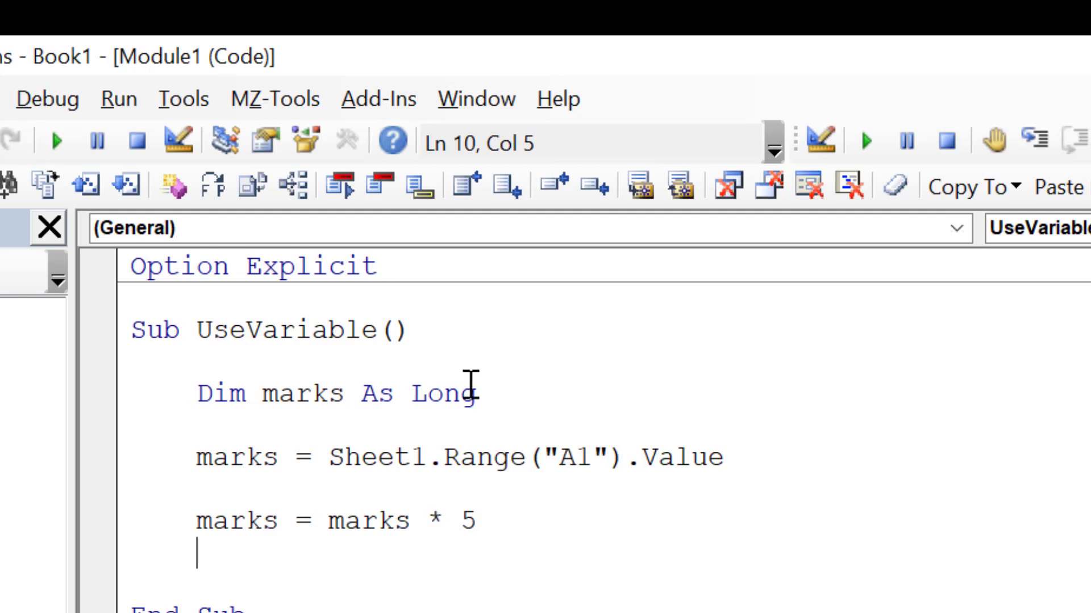
pyautogui.click(505, 398)
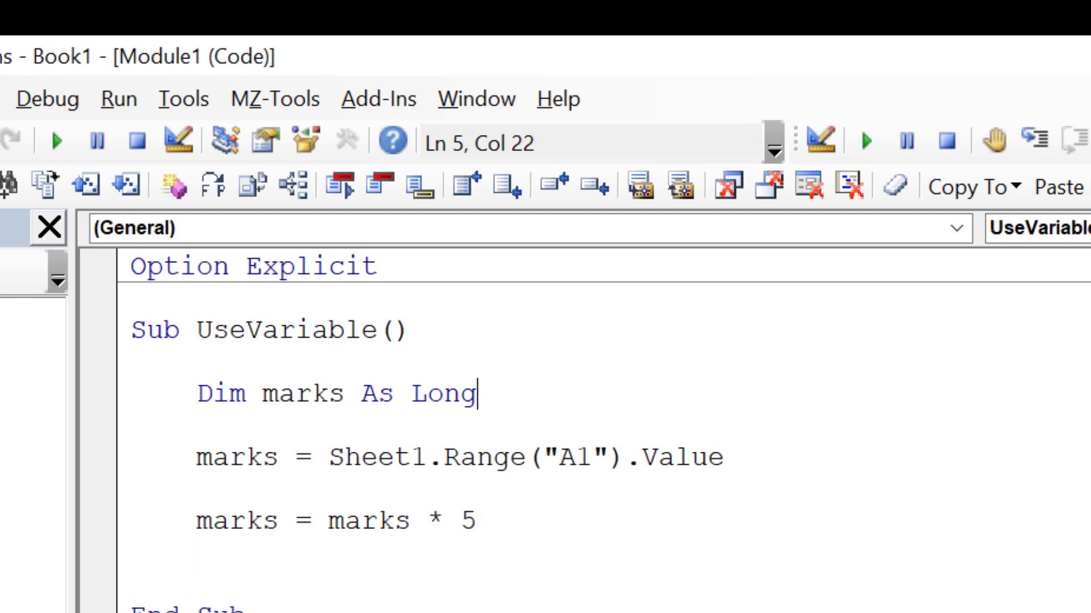
pyautogui.write(',mark')
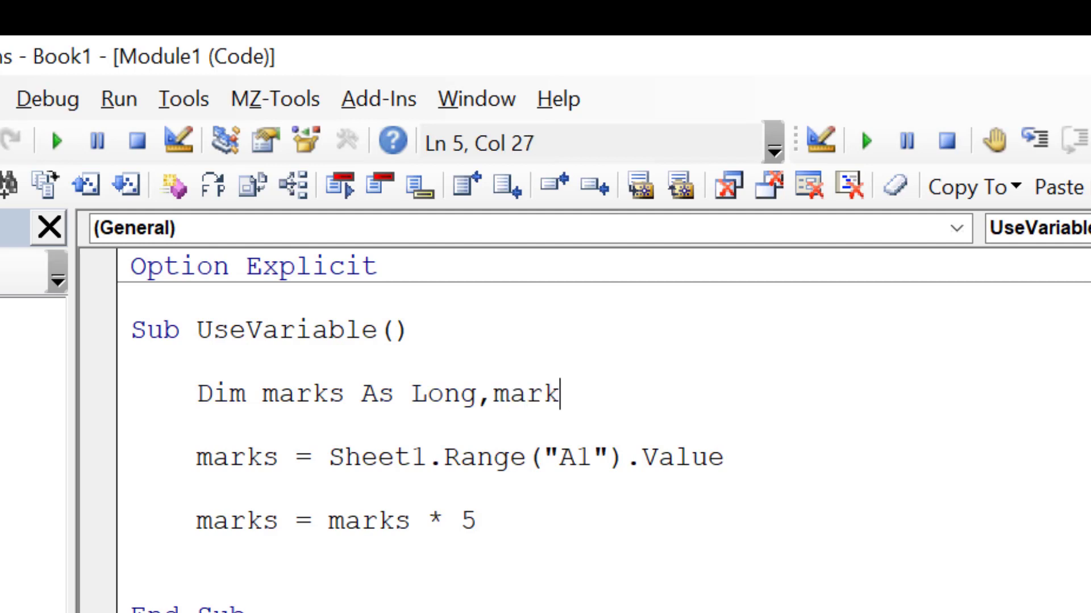
pyautogui.write('s2 ')
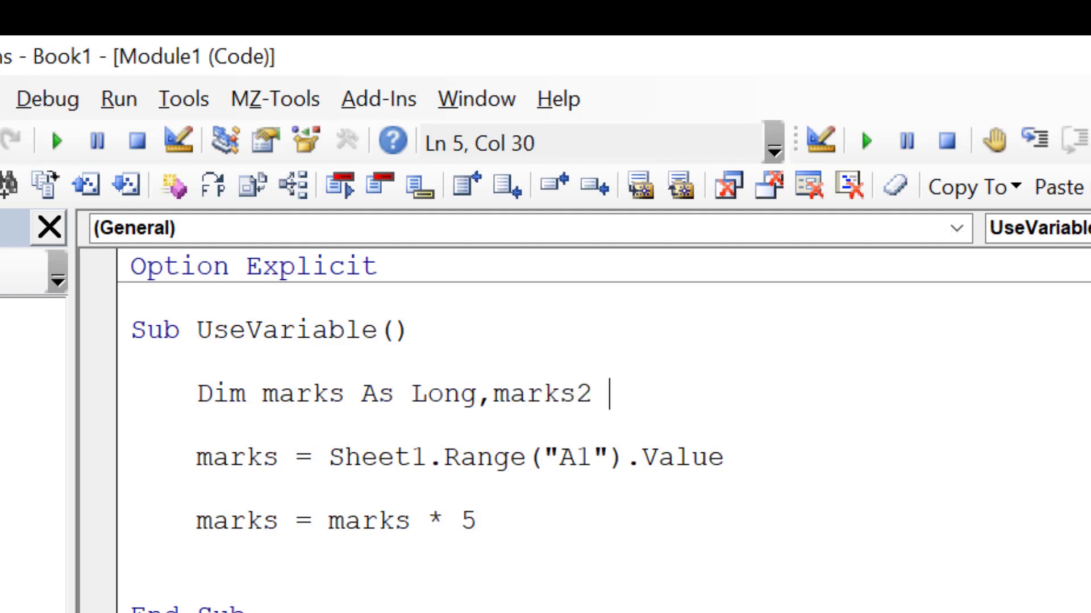
pyautogui.write('as long, mar')
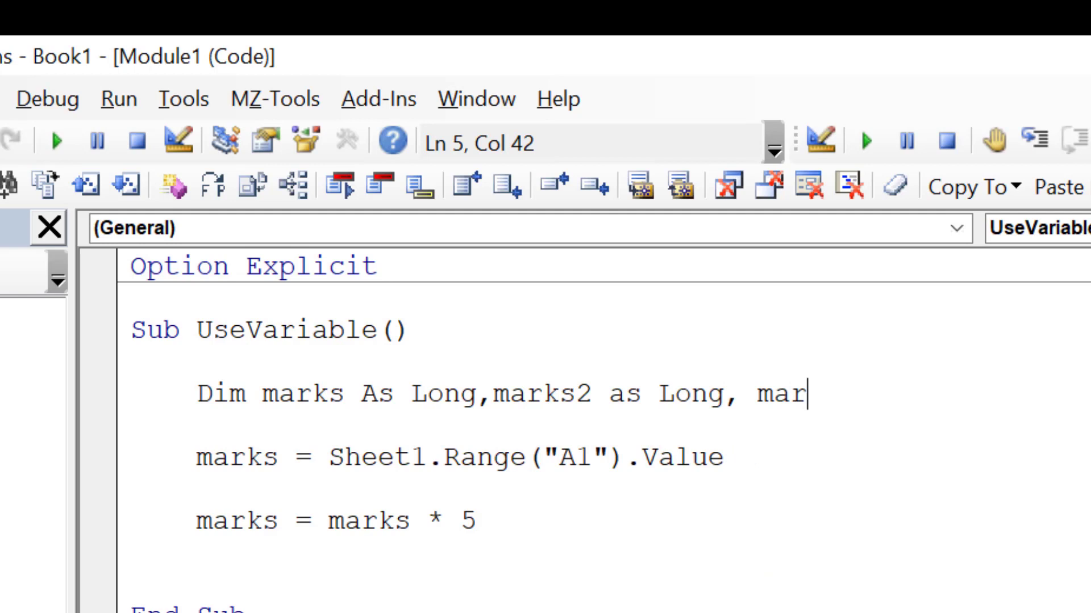
pyautogui.write('ks3')
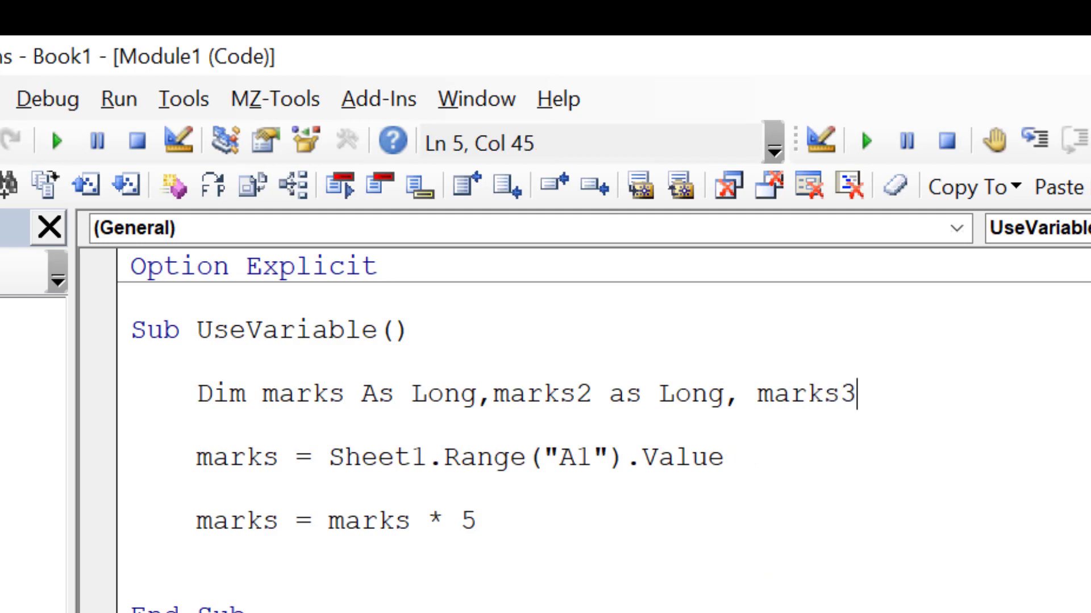
pyautogui.write(' as long')
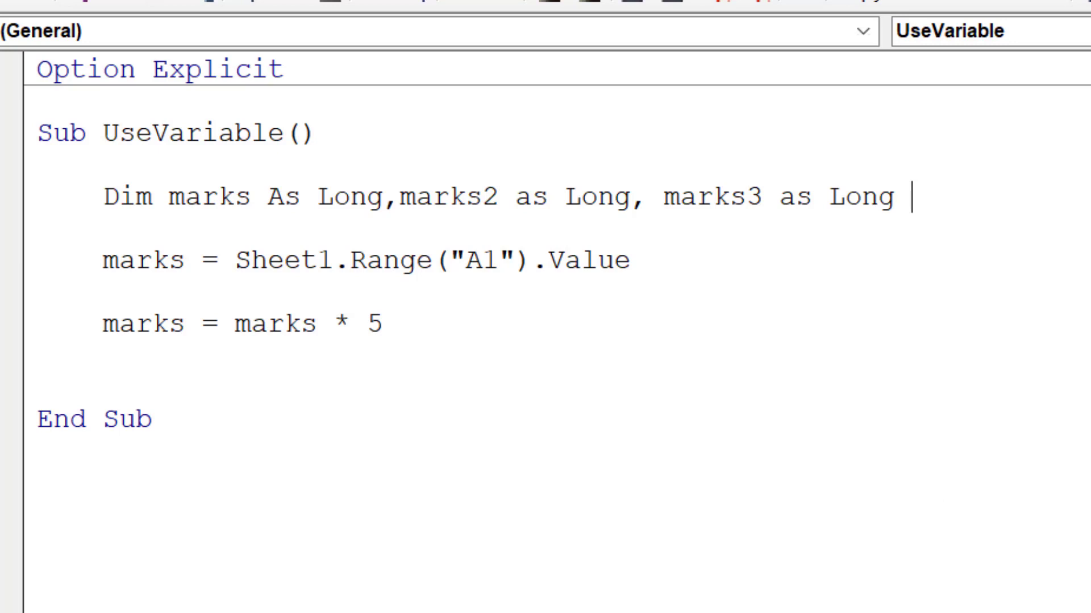
pyautogui.click(747, 468)
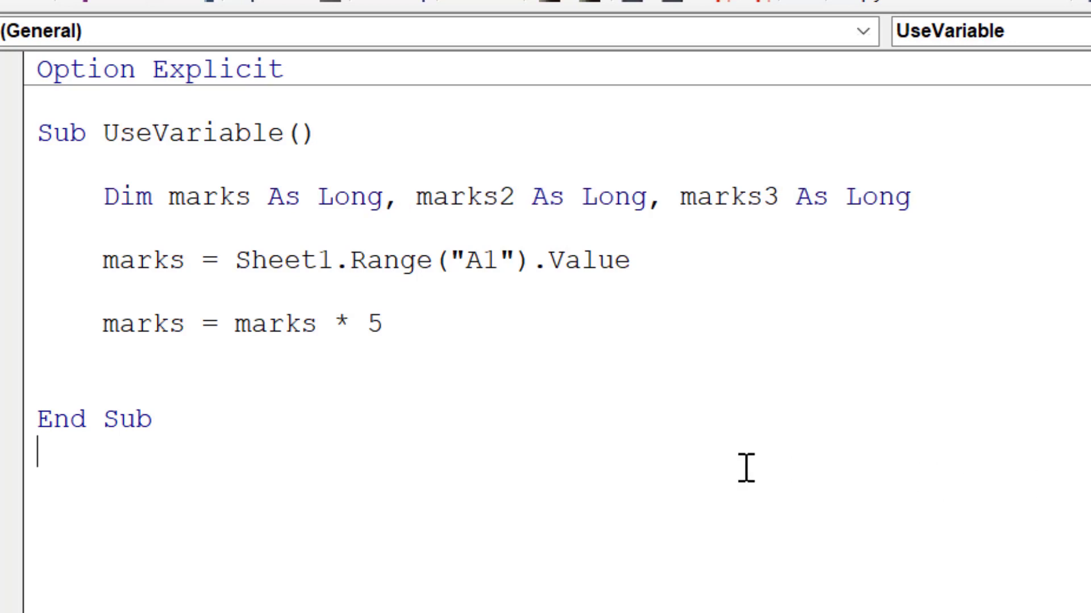
pyautogui.click(215, 426)
pyautogui.press('Down')
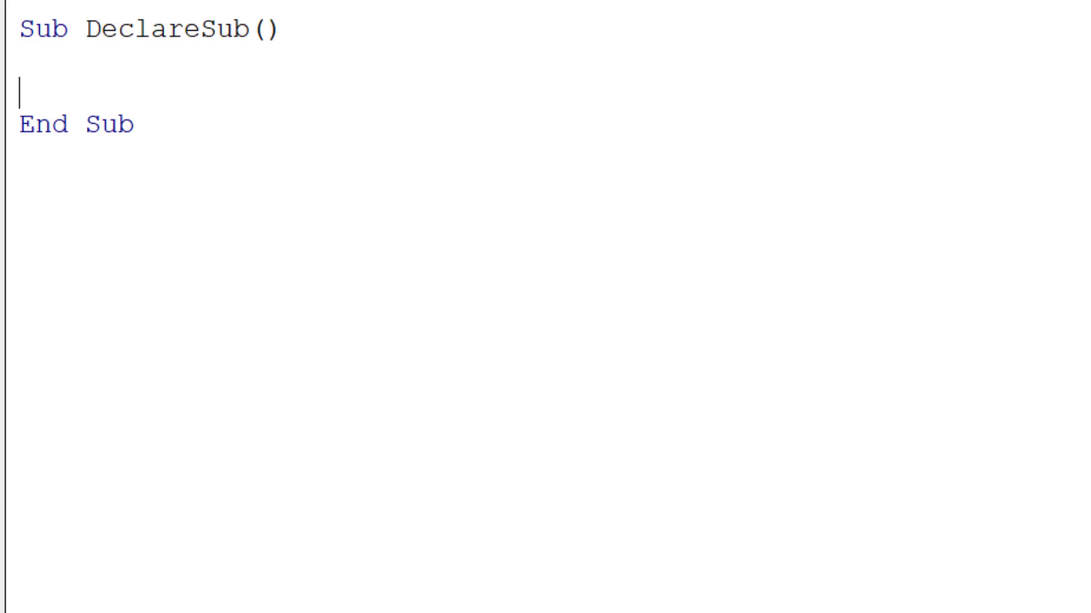
pyautogui.press('Return')
# - Inside DeclareSub, write Dim coll As New Collection, leaving blank lines below
pyautogui.press('Up')
pyautogui.press('Tab')
pyautogui.write('dim ')
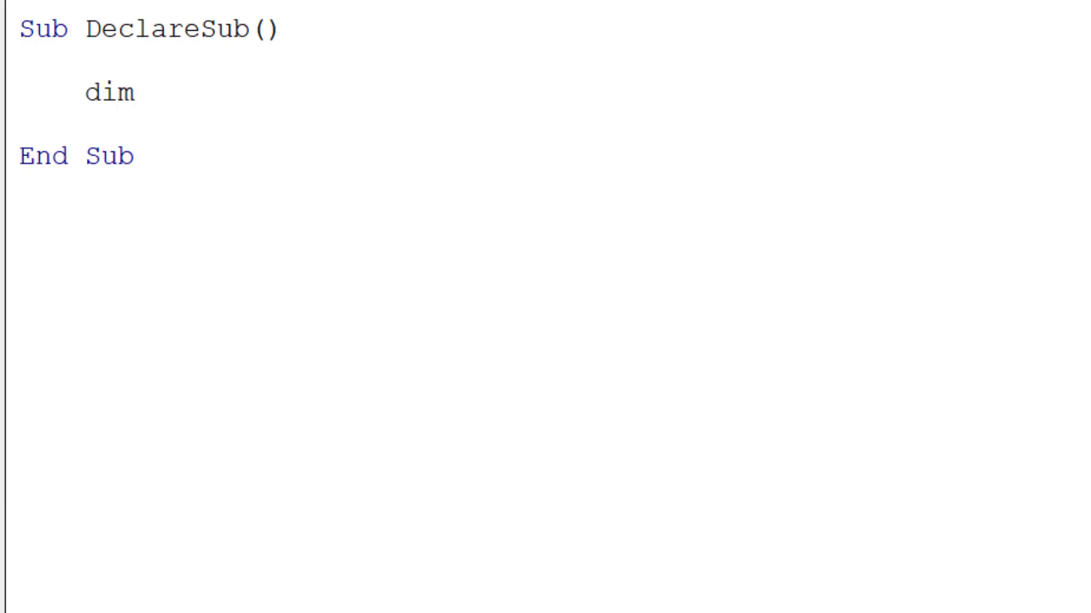
pyautogui.write('coll as new ')
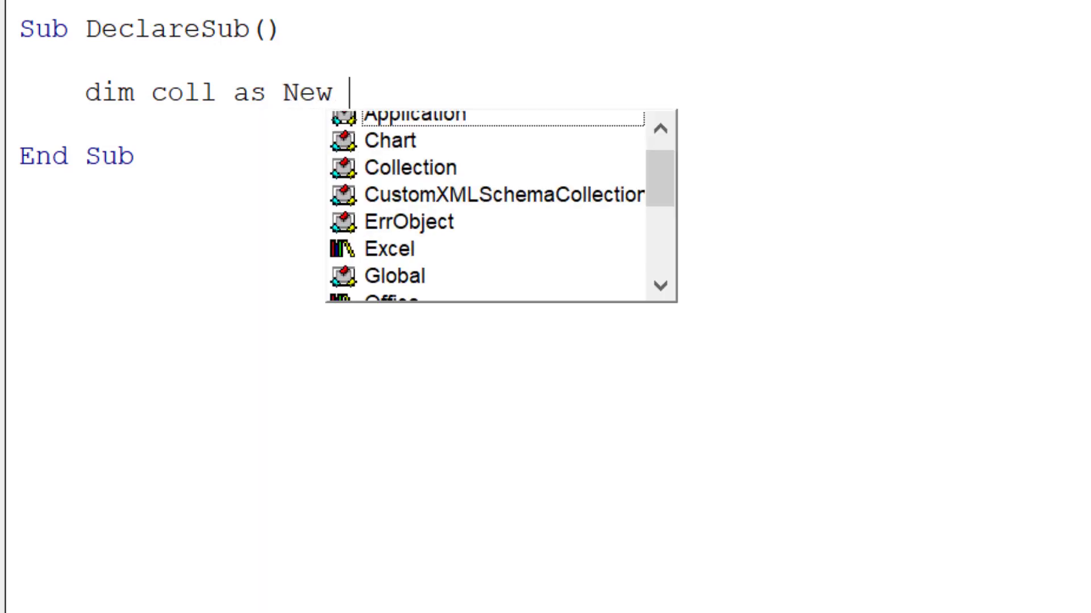
pyautogui.write('col')
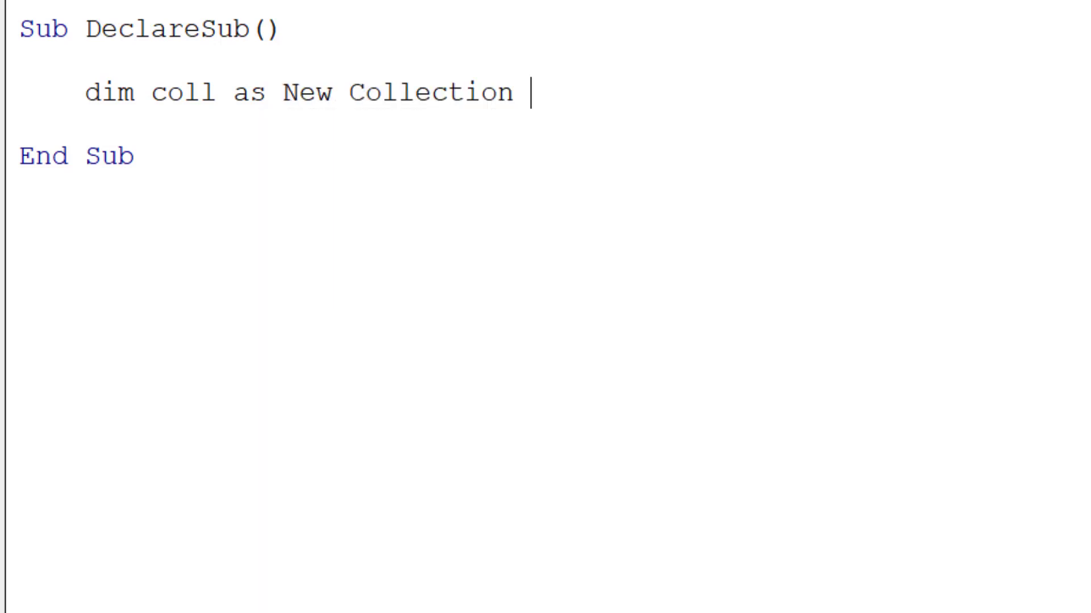
pyautogui.press('Return')
pyautogui.press('Return')
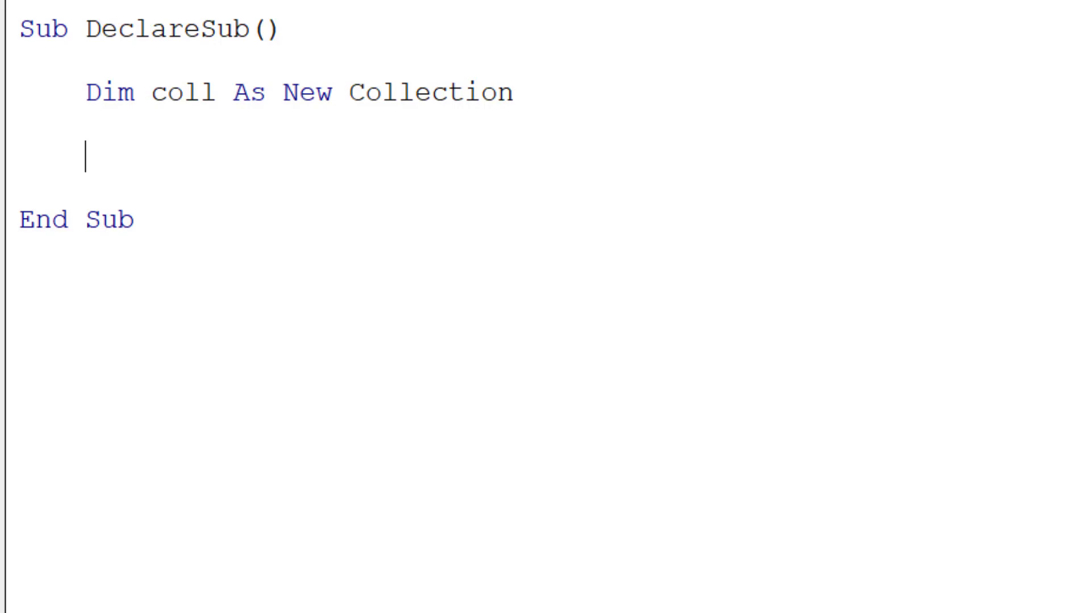
# - Add the lines Dim coll As Collection and Set coll = New Collection
pyautogui.press('Return')
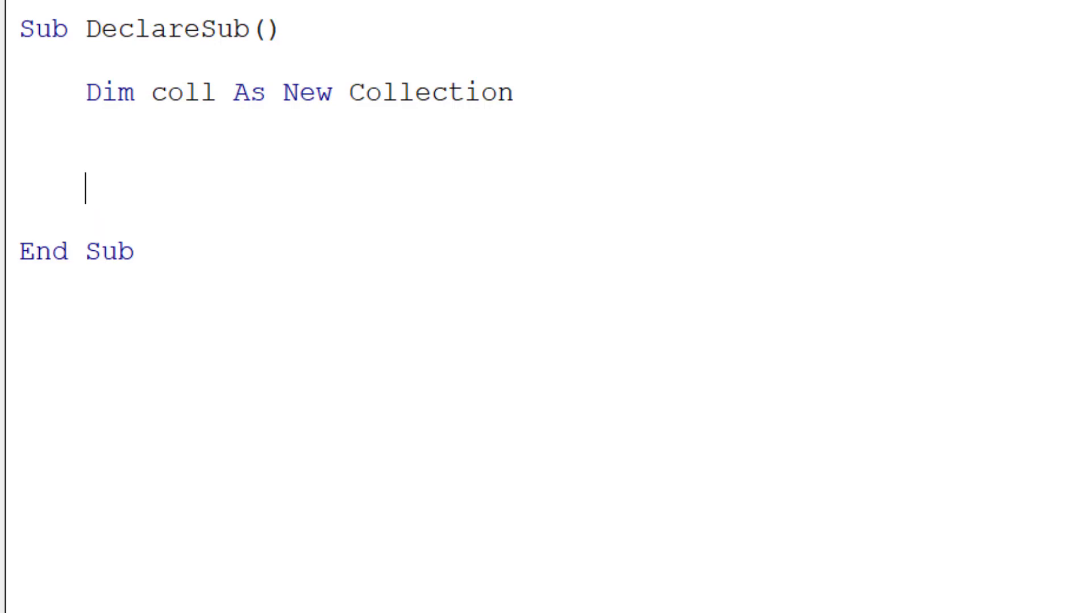
pyautogui.write('dim coll as')
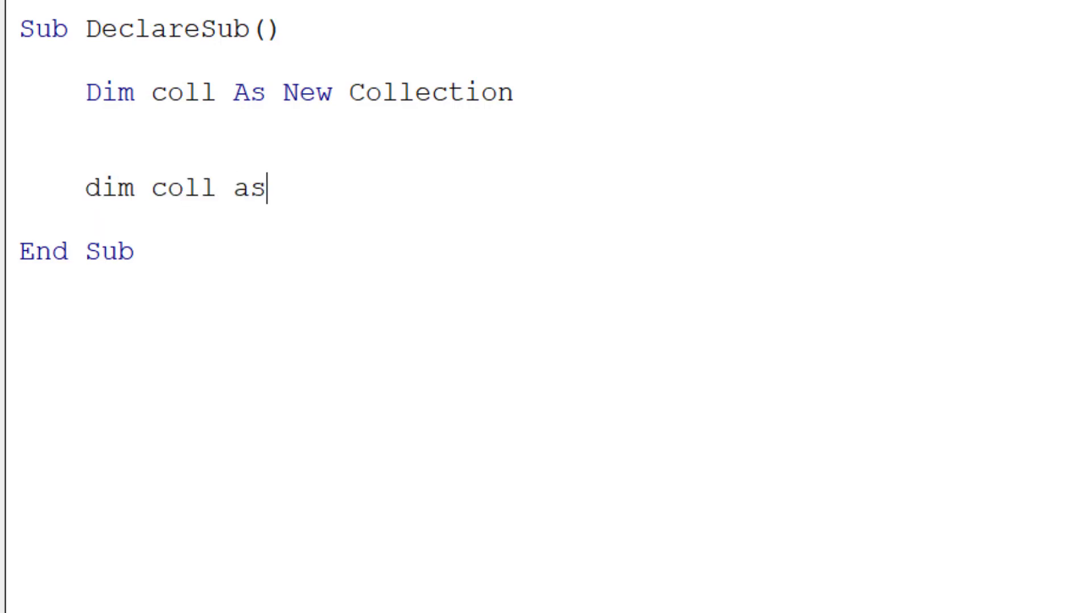
pyautogui.write(' col')
pyautogui.press('Return')
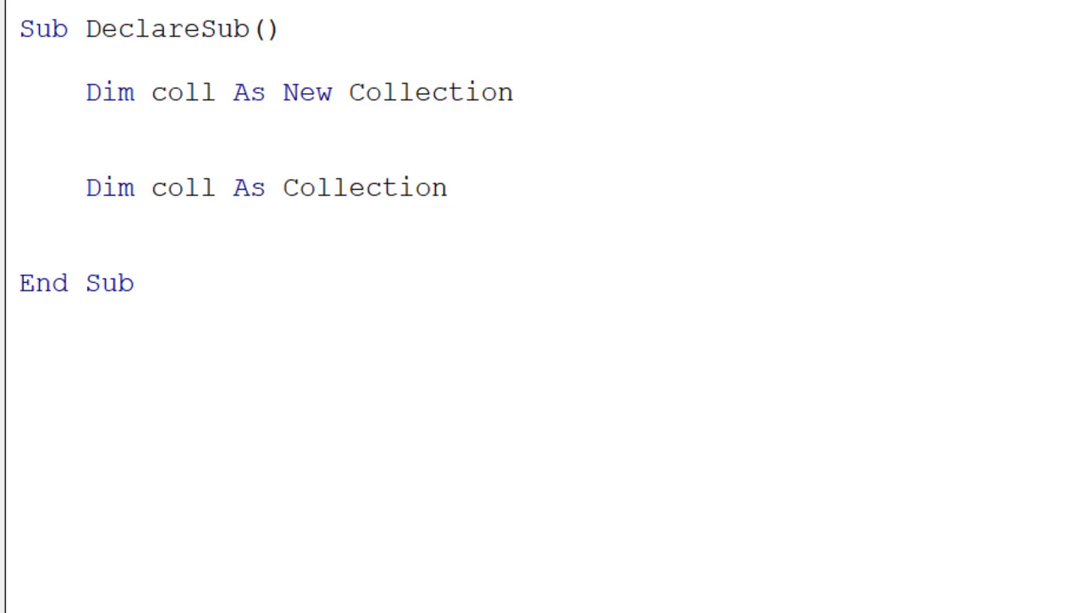
pyautogui.write('set coll')
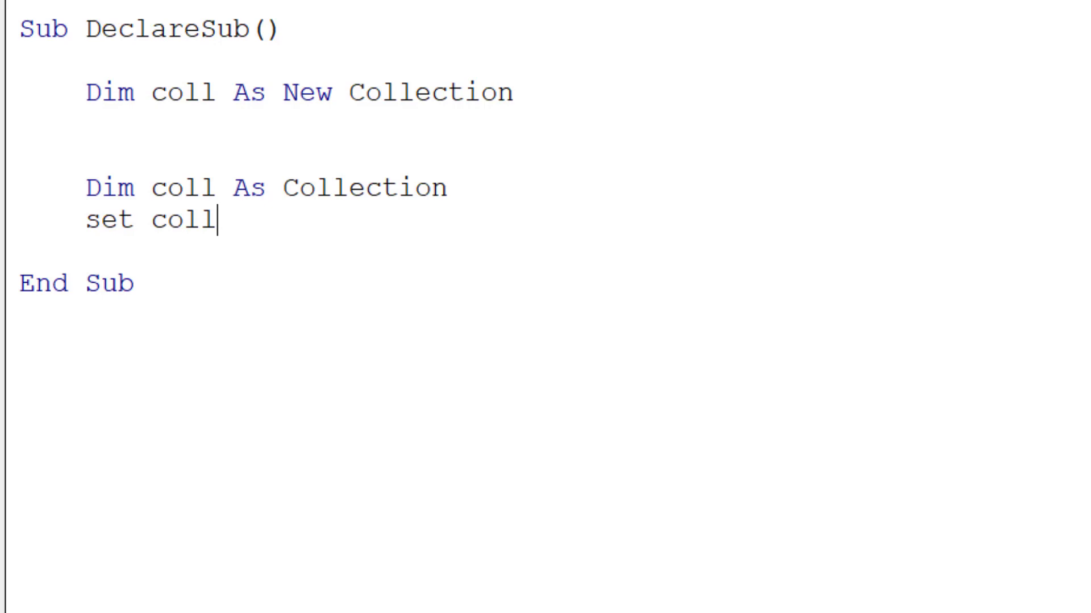
pyautogui.write(' = new ')
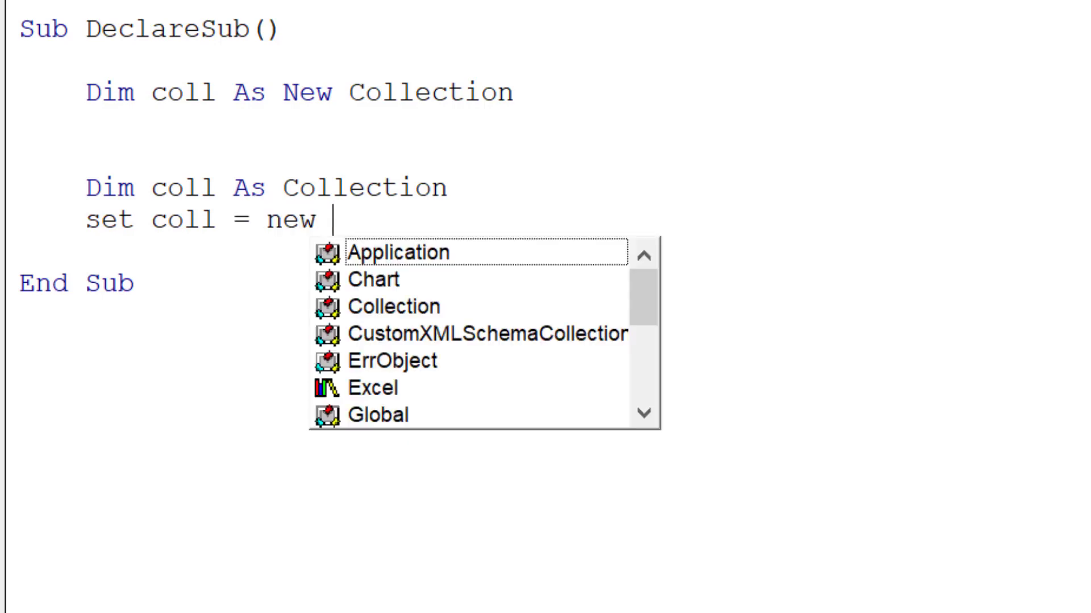
pyautogui.write('col')
pyautogui.press('Down')
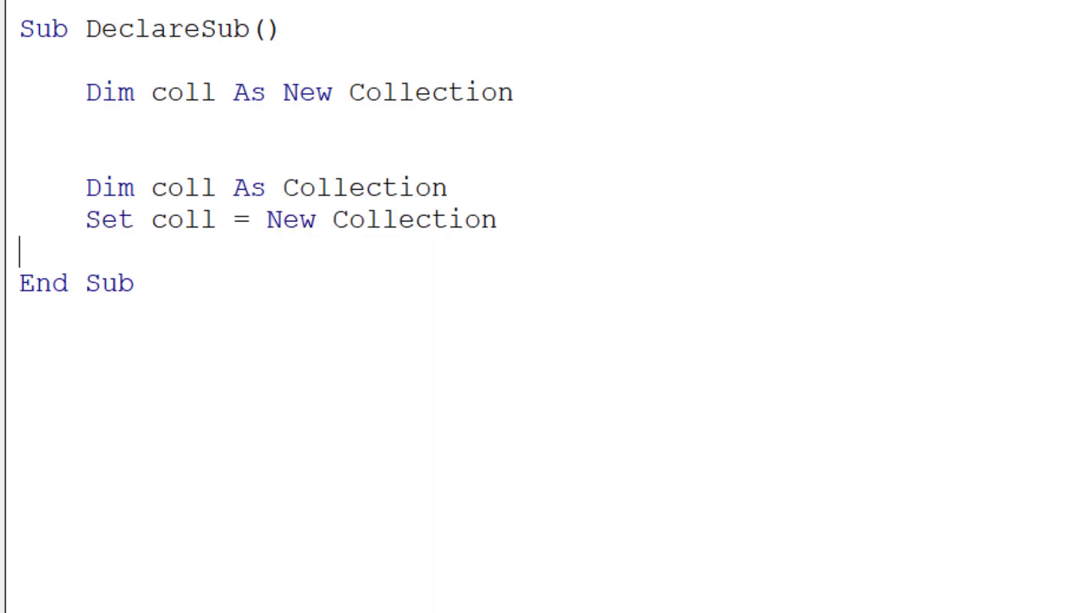
pyautogui.click(809, 219)
# - Insert a For i = 1 To 10 line above the Set line, fixing a mistyped minus sign
pyautogui.click(612, 187)
pyautogui.press('Return')
pyautogui.write('for ')
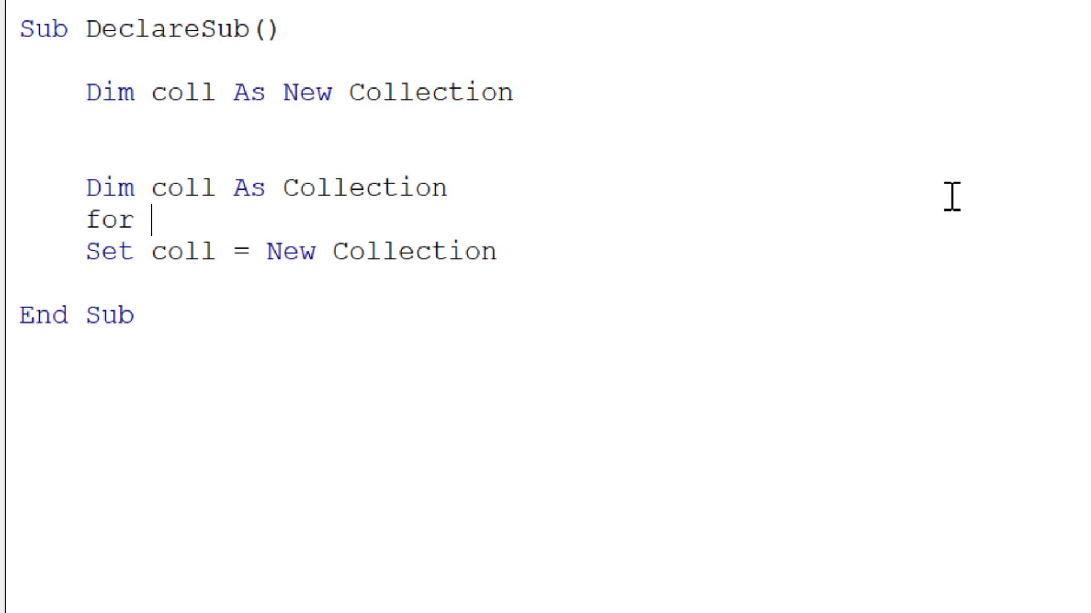
pyautogui.write('i - 1 to ')
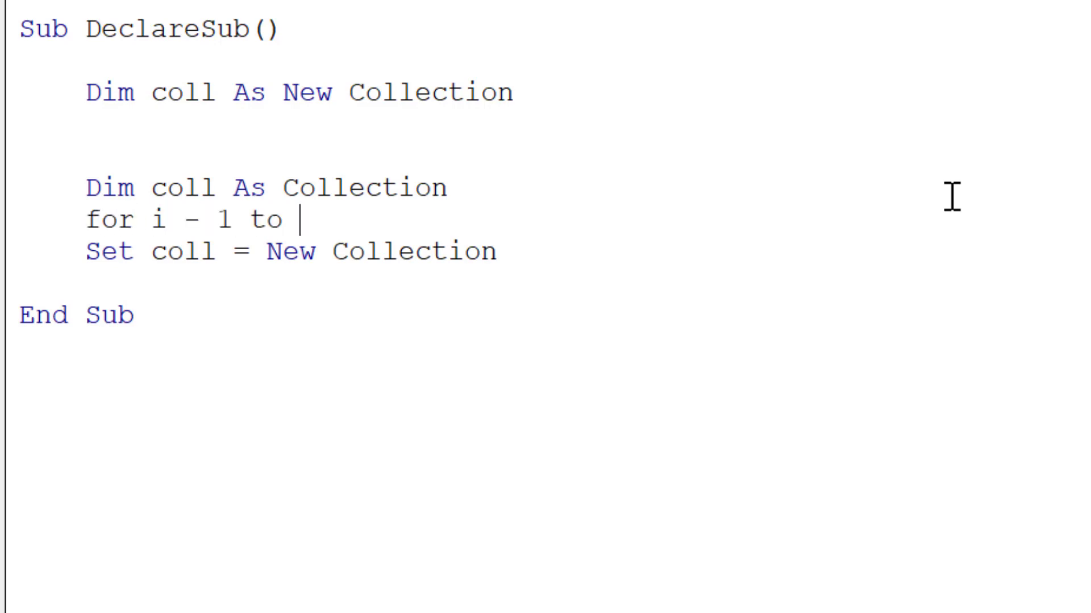
pyautogui.write('10')
pyautogui.press('Left')
pyautogui.press('Left')
pyautogui.press('Left')
pyautogui.press('Left')
pyautogui.press('Left')
pyautogui.press('Left')
pyautogui.press('BackSpace')
pyautogui.write('=')
pyautogui.press('Down')
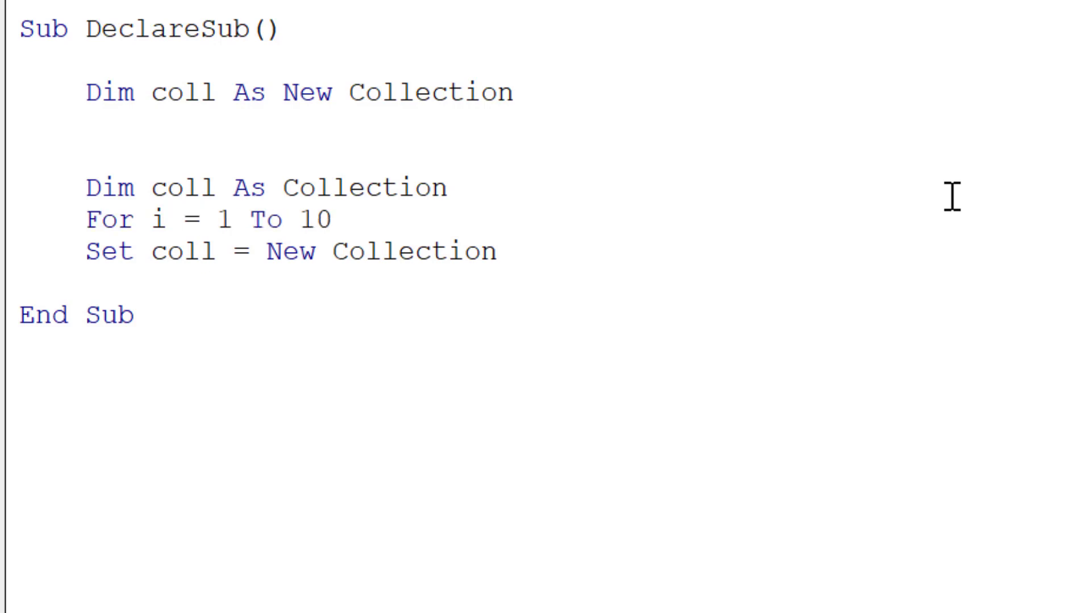
# - Indent the Set line inside the loop and close the loop with Next i
pyautogui.click(80, 246)
pyautogui.press('Tab')
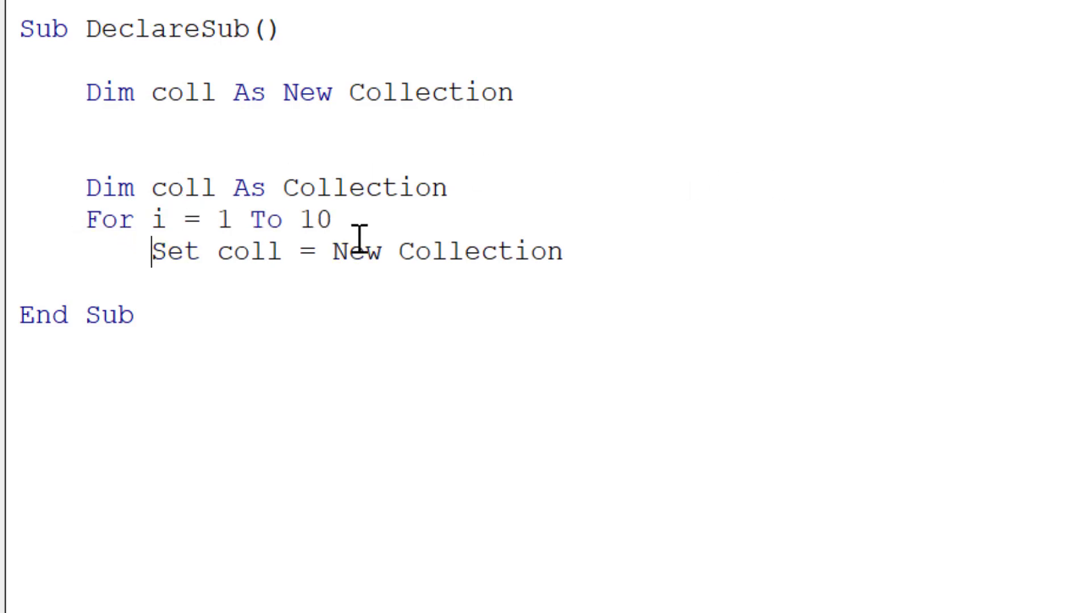
pyautogui.click(583, 256)
pyautogui.press('Return')
pyautogui.press('BackSpace')
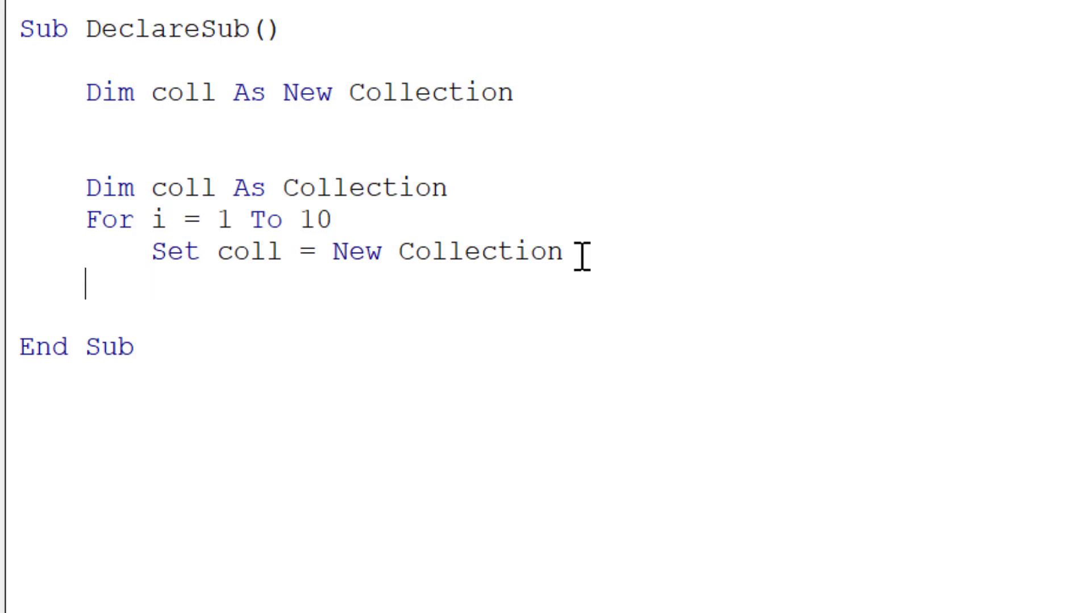
pyautogui.write('next i')
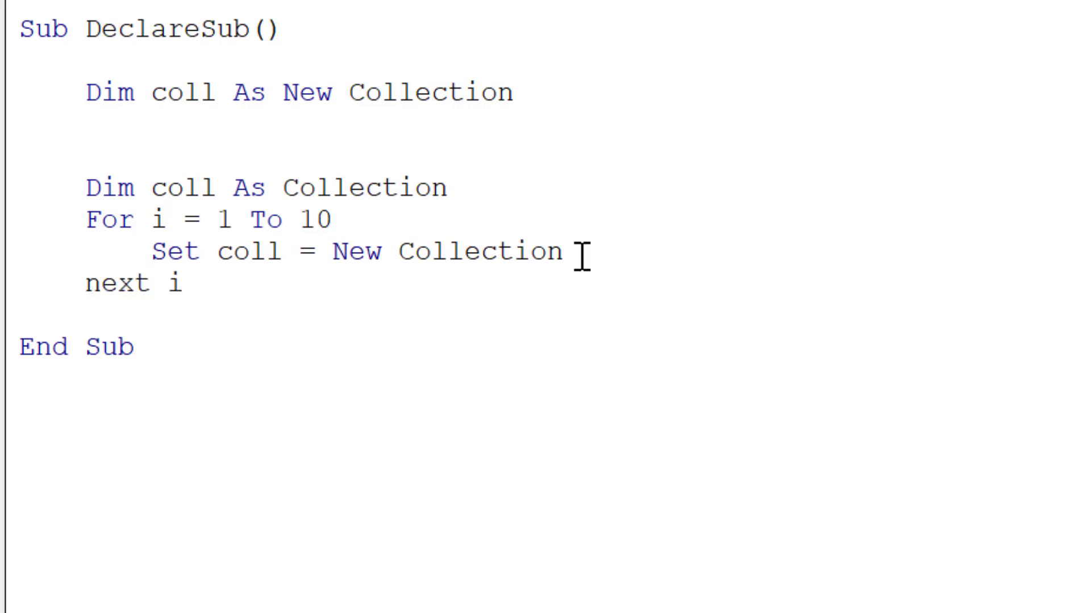
pyautogui.press('Up')
# - Place the caret on the empty line below DeclareSub's End Sub to type dim AddingItems
pyautogui.click(295, 445)
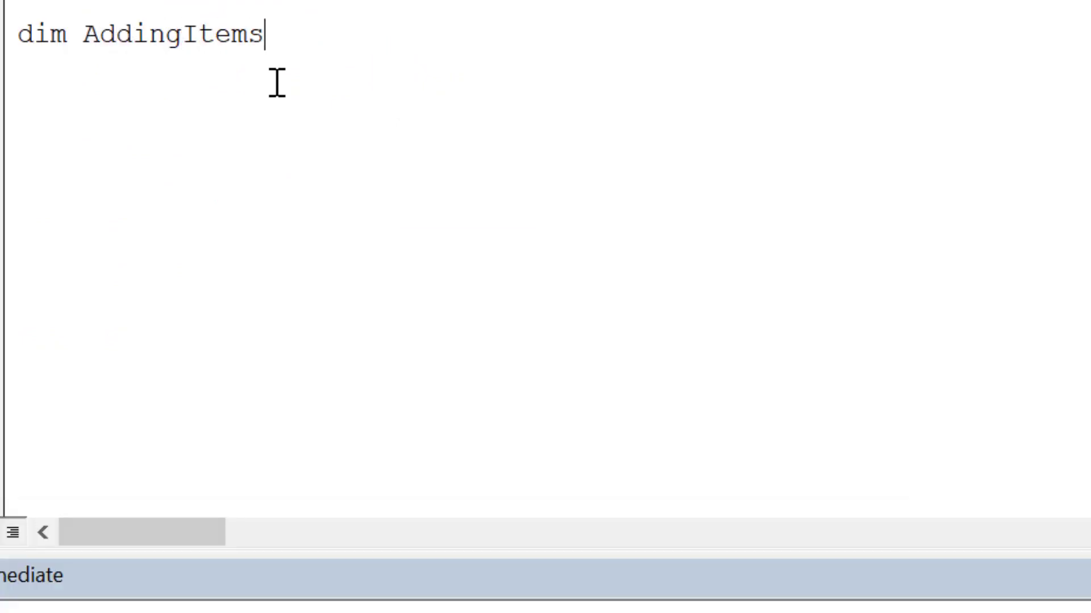
# - Turn the line into Sub AddingItems, declaring coll As New Collection and adding "Apple"
pyautogui.press('Return')
pyautogui.press('Up')
pyautogui.hotkey('shift', 'ctrl', 'Right')
pyautogui.write('sub')
pyautogui.press('Down')
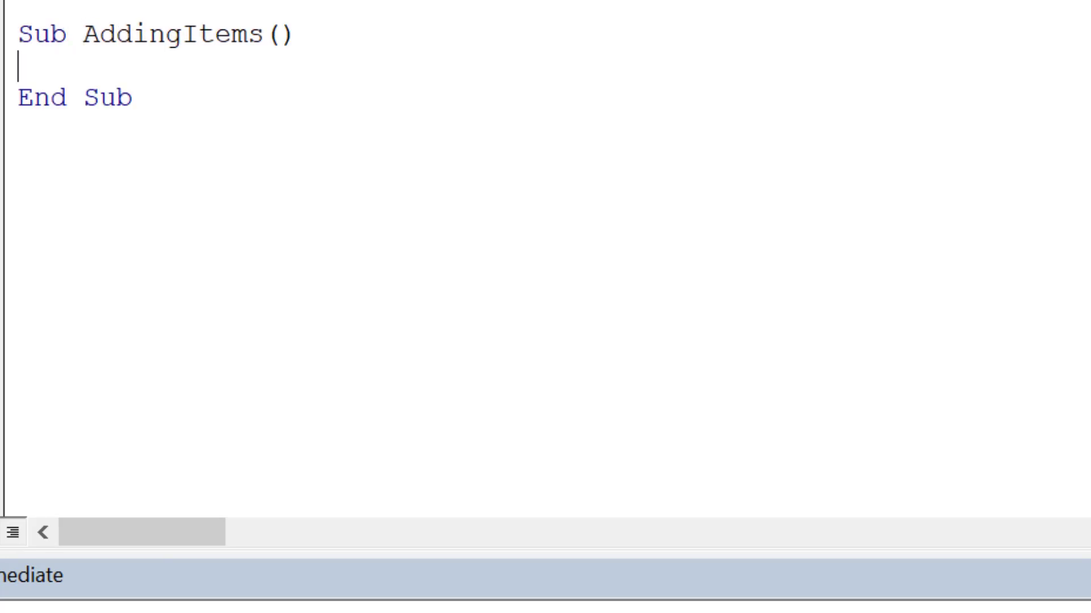
pyautogui.press('Return')
pyautogui.press('Return')
pyautogui.press('Up')
pyautogui.press('Tab')
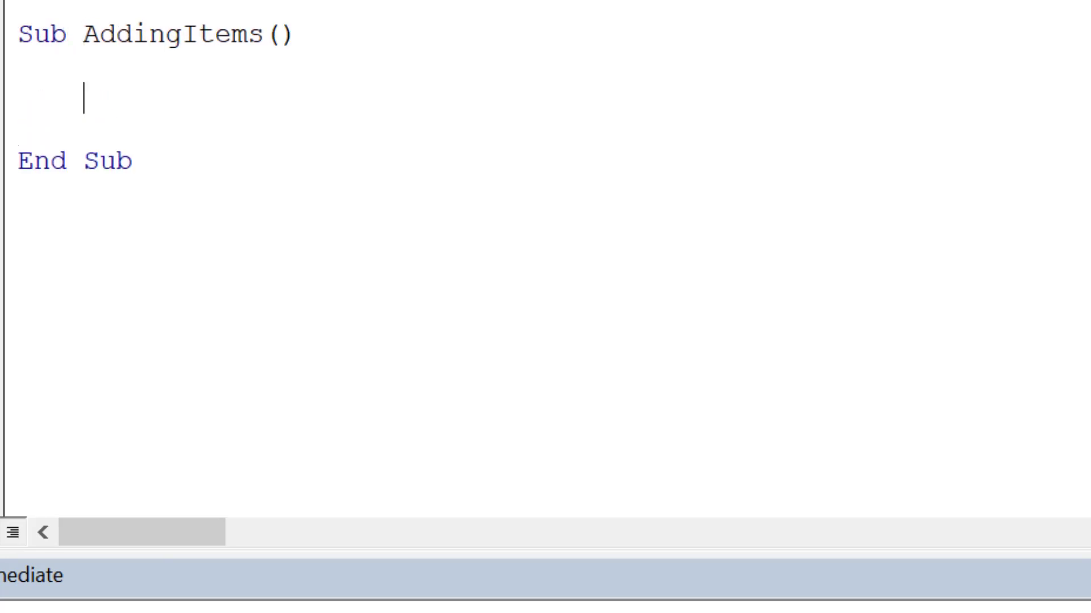
pyautogui.write('dim coll as')
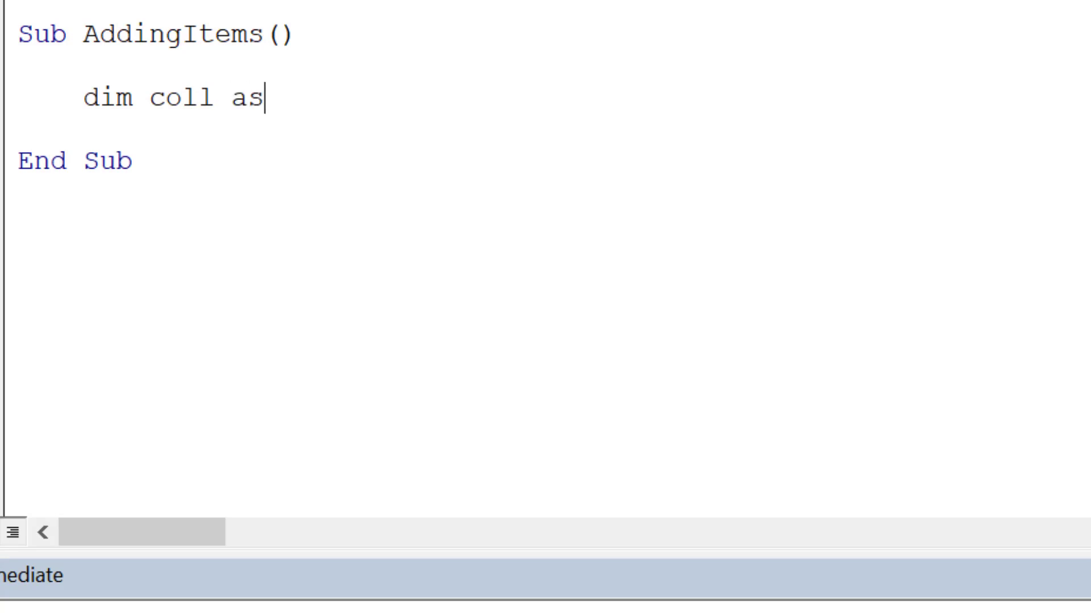
pyautogui.write(' new Collection')
pyautogui.press('Return')
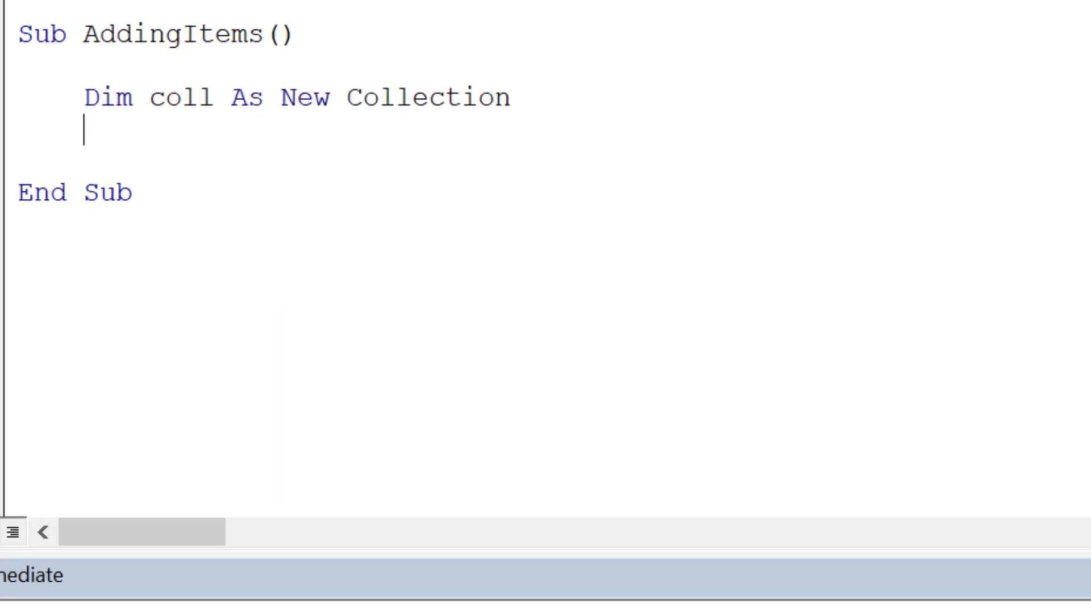
pyautogui.press('Return')
pyautogui.write('coll.')
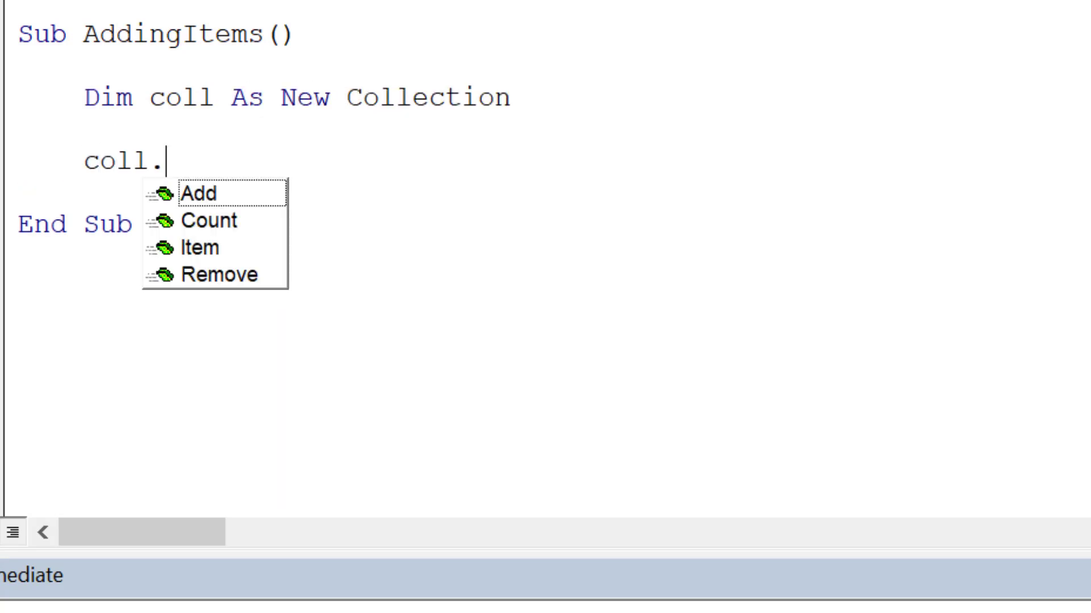
pyautogui.write('a')
pyautogui.press('Tab')
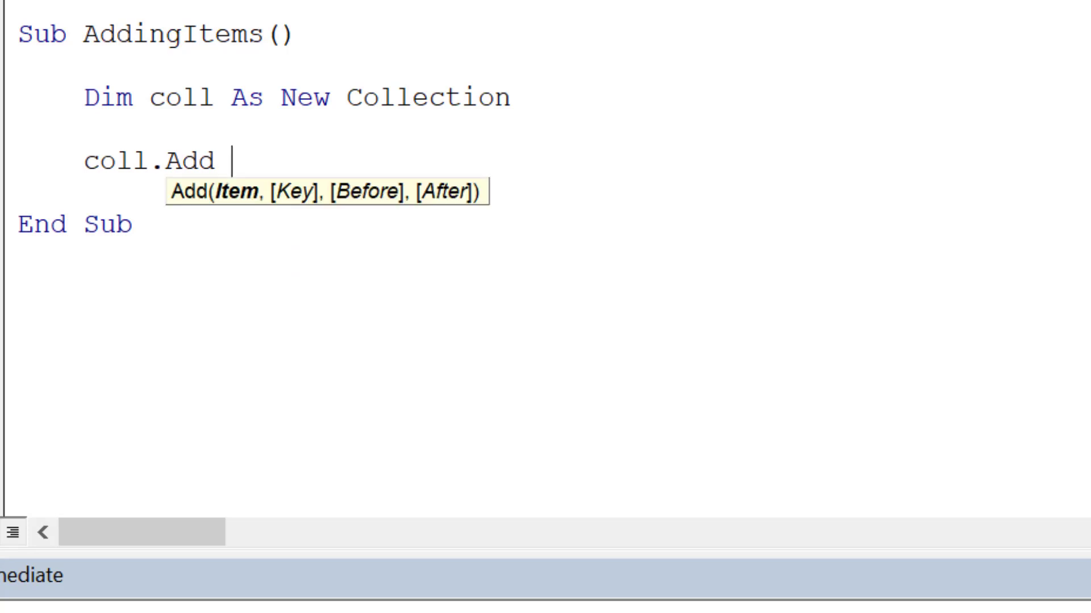
pyautogui.write('"Apple"')
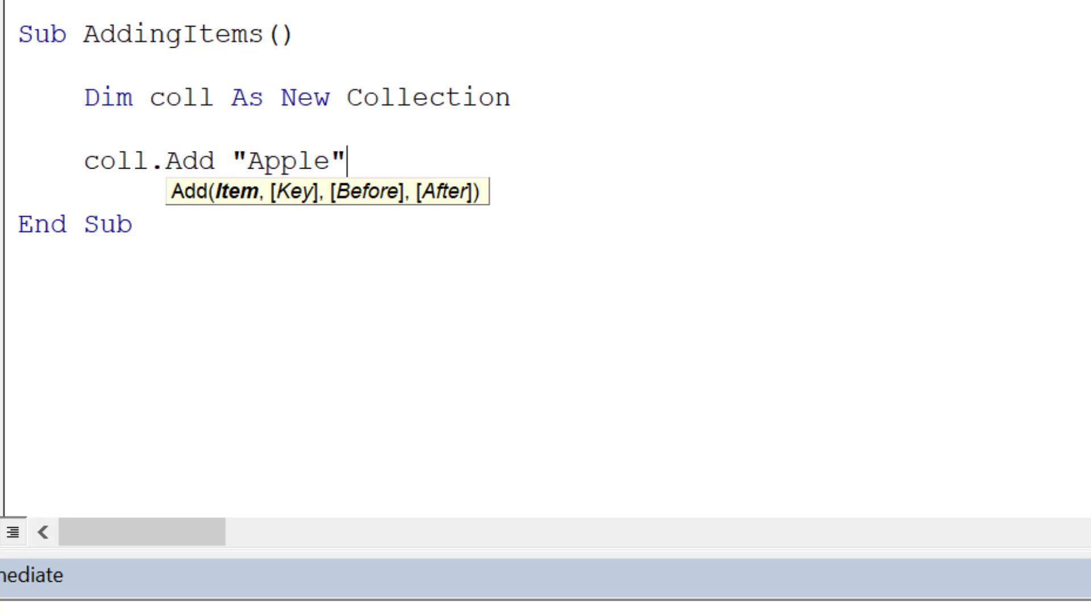
# - Add coll.Add "Orange" below the Apple line and place the caret inside AddingItems
pyautogui.press('Return')
pyautogui.write('coll')
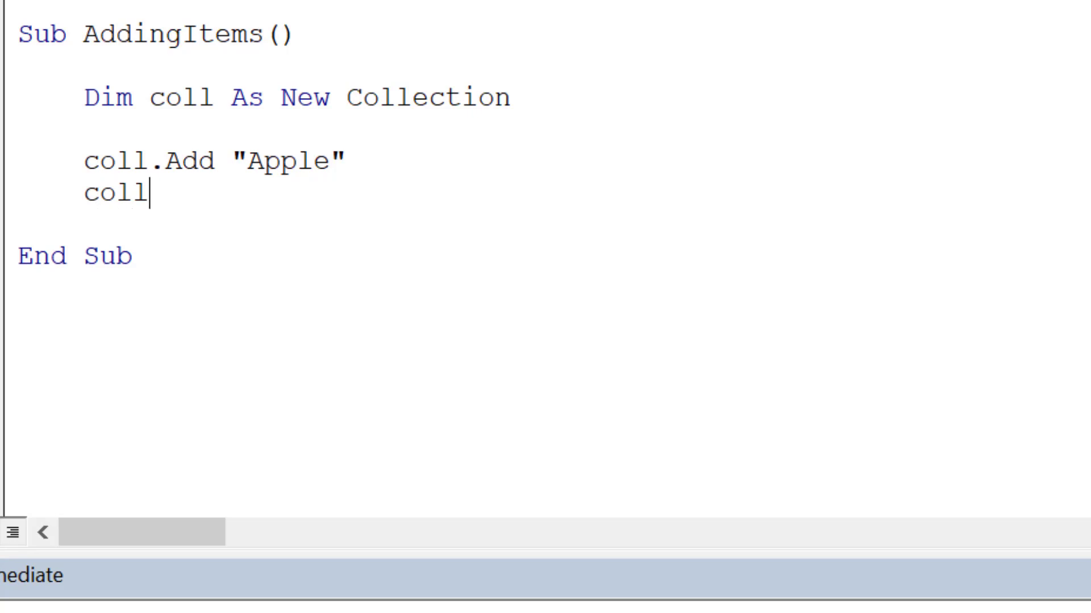
pyautogui.write('.add')
pyautogui.press('Tab')
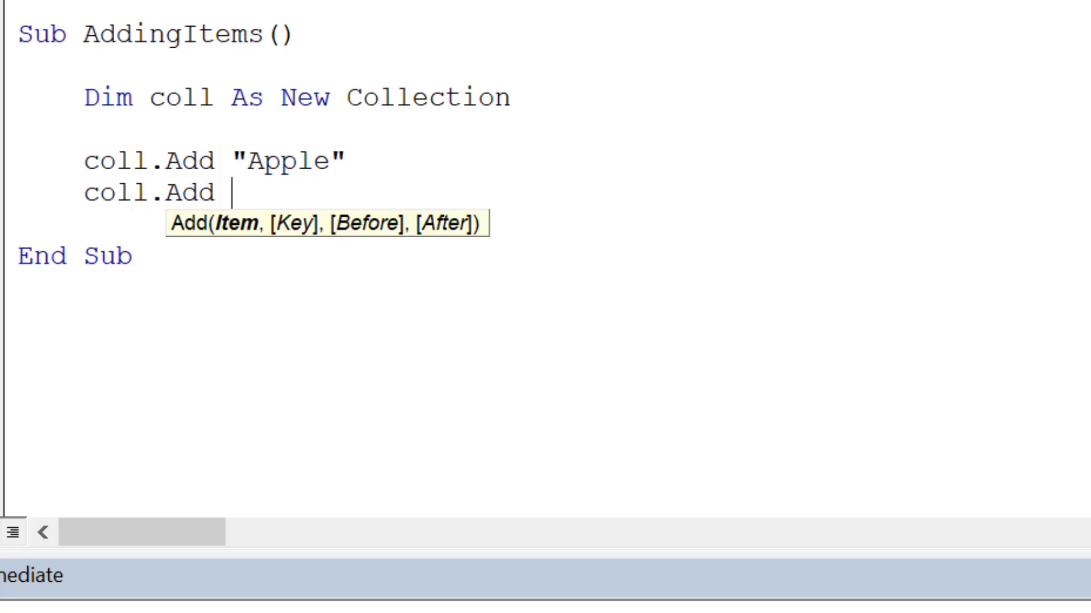
pyautogui.write('"Orange"')
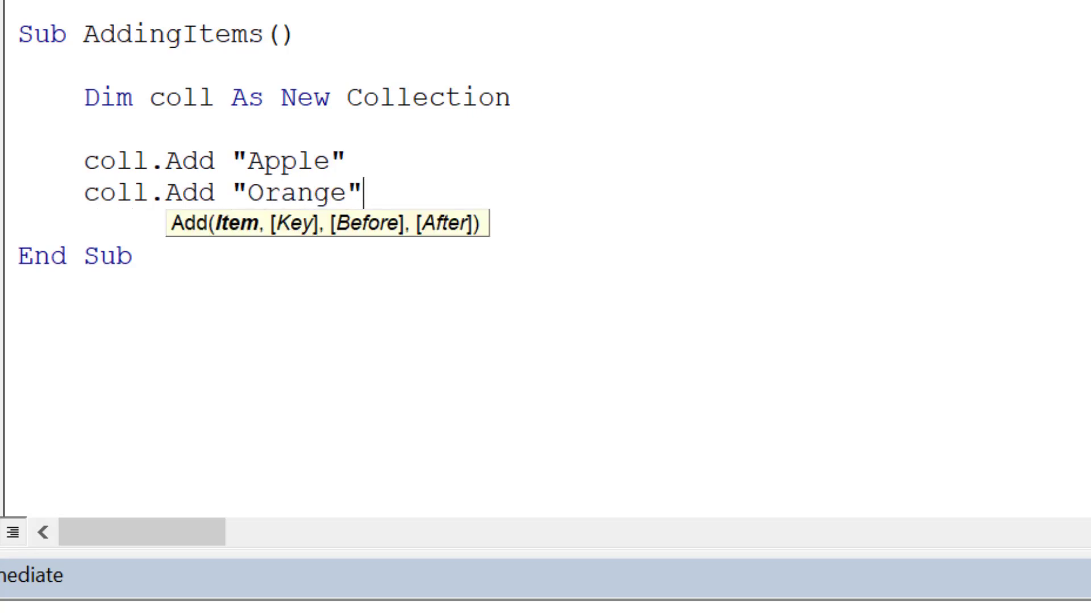
pyautogui.click(271, 239)
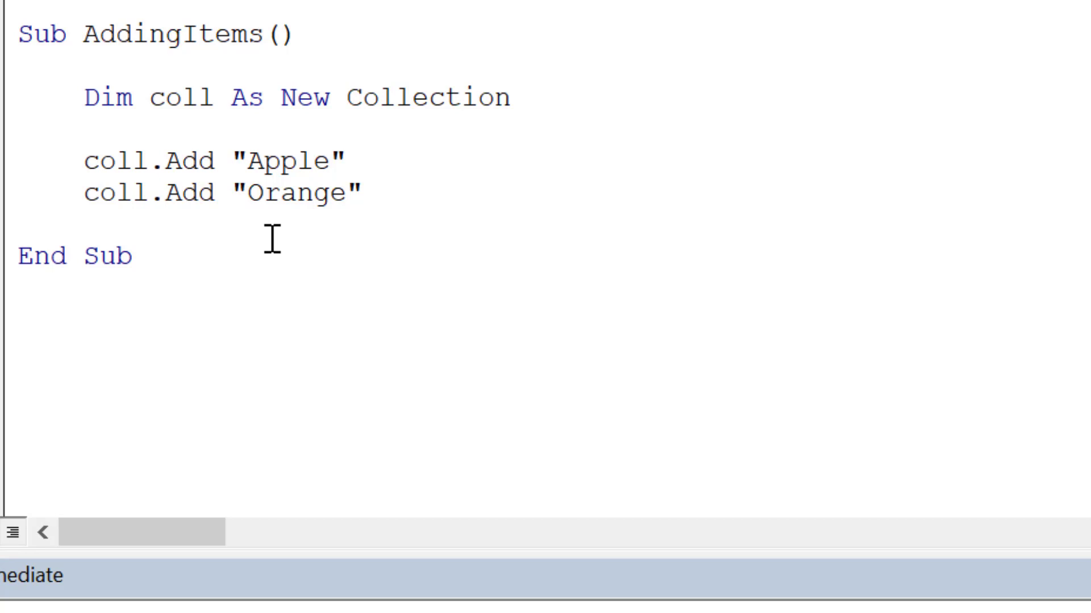
pyautogui.click(311, 165)
pyautogui.click(305, 78)
pyautogui.click(292, 89)
pyautogui.click(352, 59)
# - Start stepping AddingItems with F8 and show the Locals window floating over the code
pyautogui.press('F8')
pyautogui.press('F8')
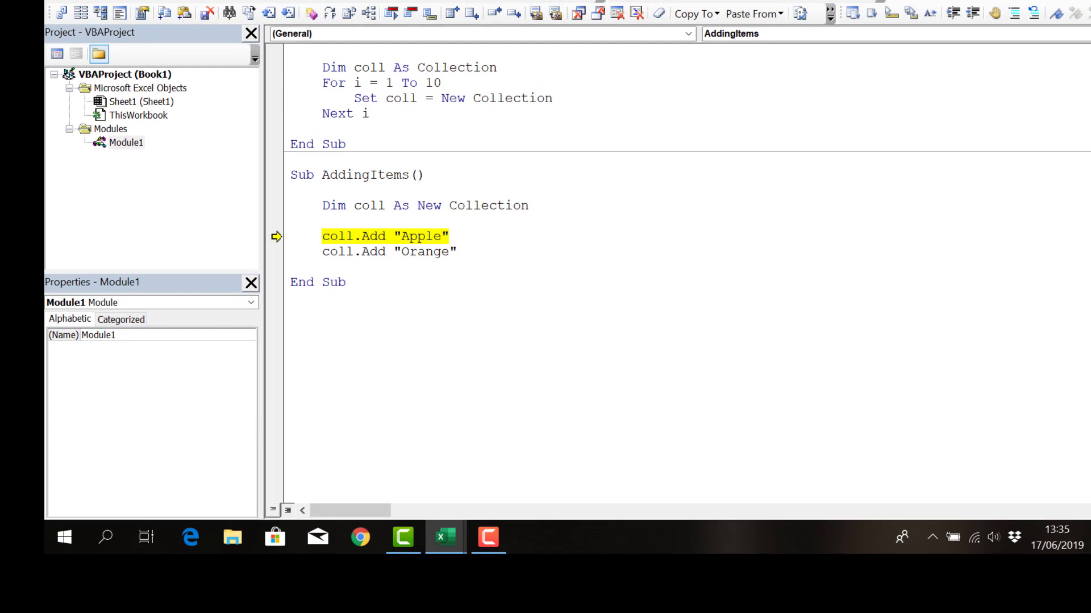
pyautogui.click(140, 0)
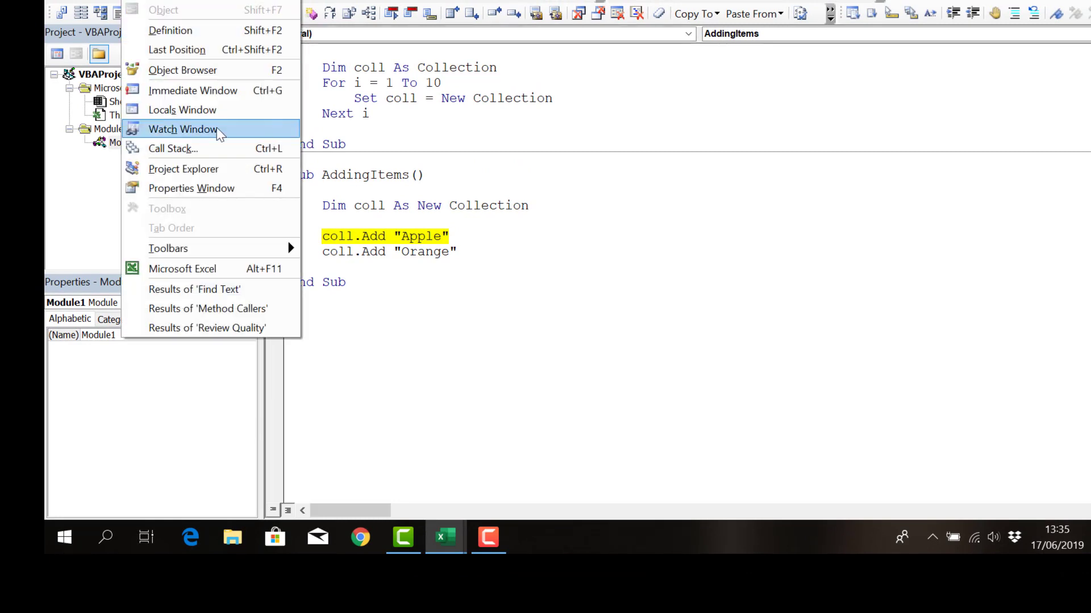
pyautogui.click(182, 110)
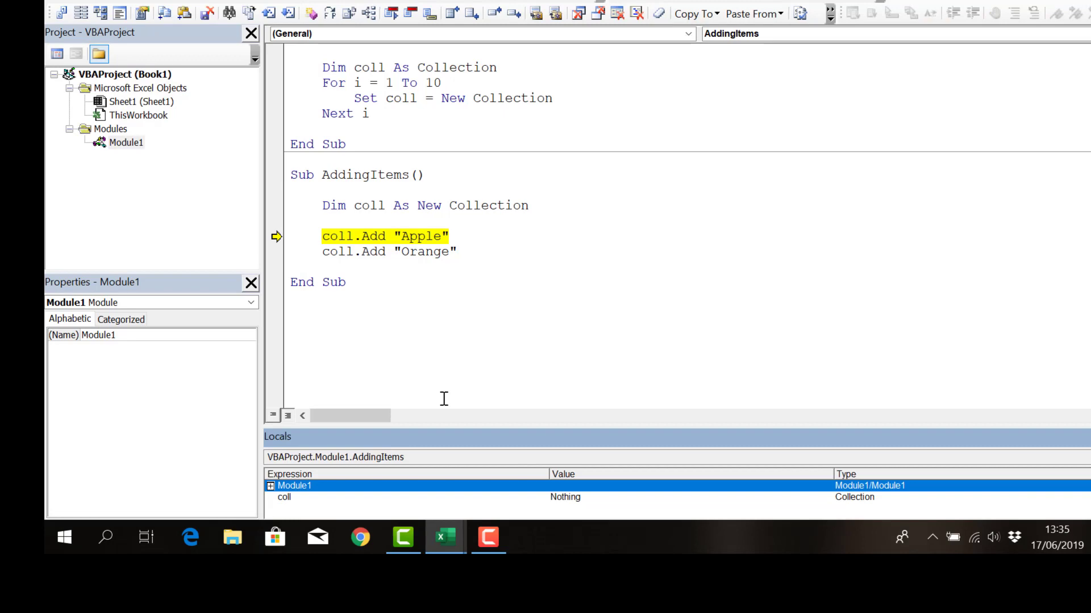
pyautogui.doubleClick(456, 431)
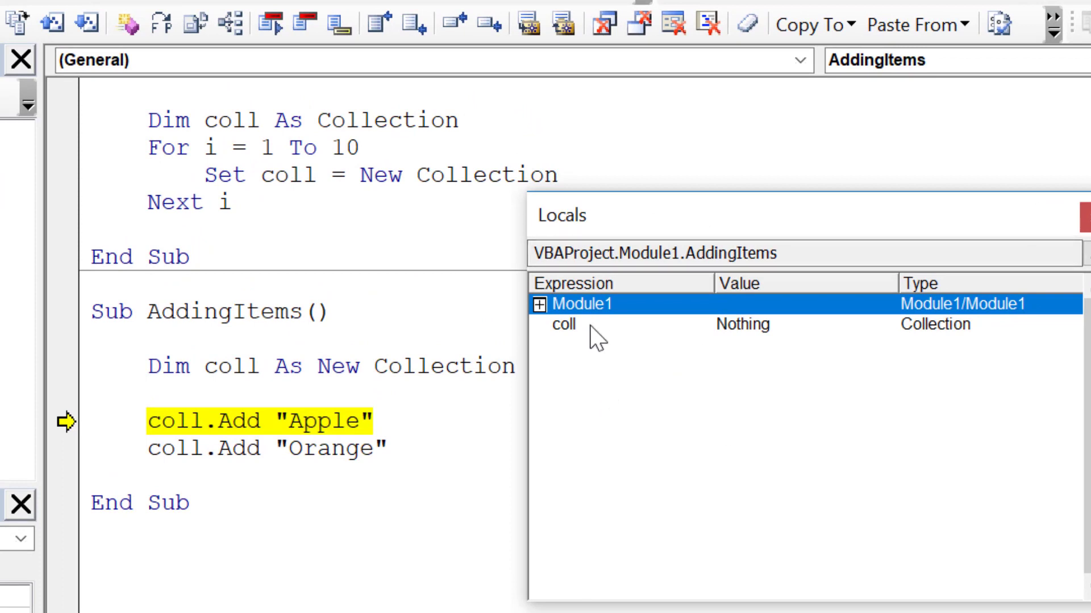
# - Step through the Apple and Orange Add lines with coll expanded in Locals
pyautogui.click(593, 325)
pyautogui.click(385, 407)
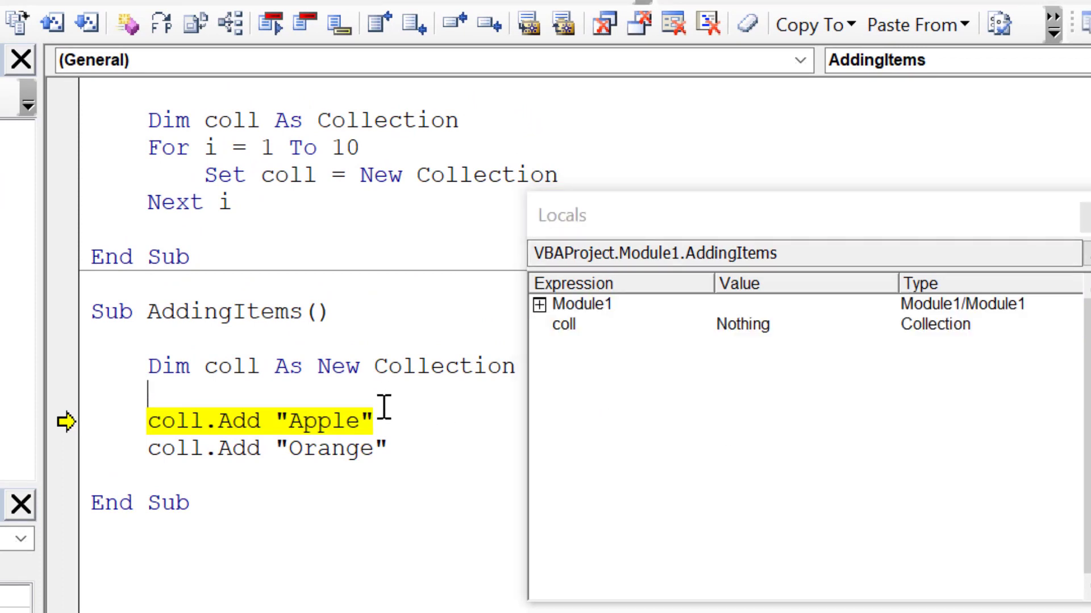
pyautogui.press('F8')
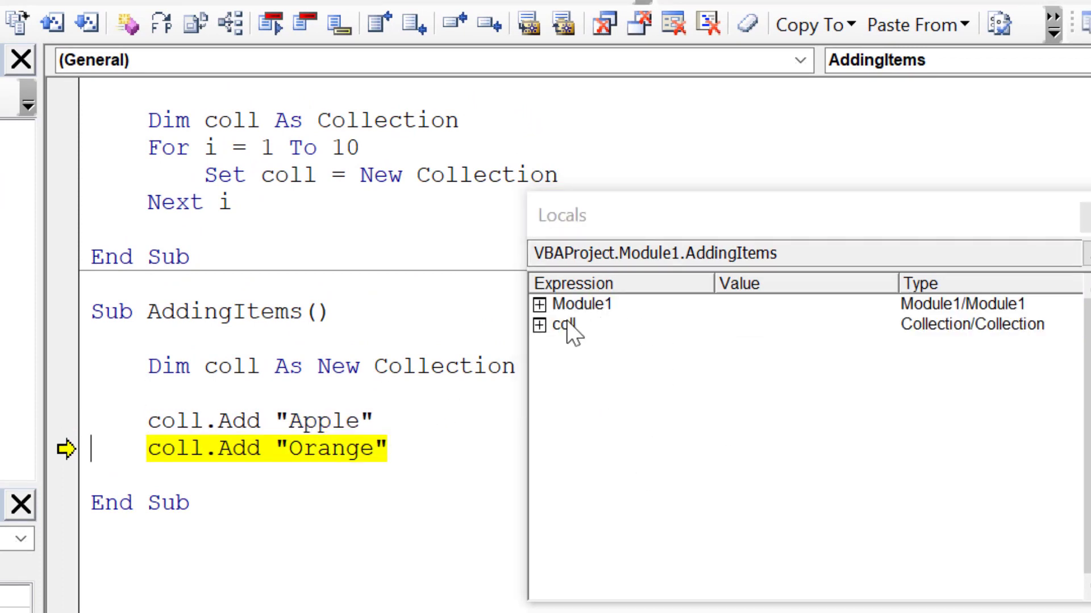
pyautogui.click(539, 327)
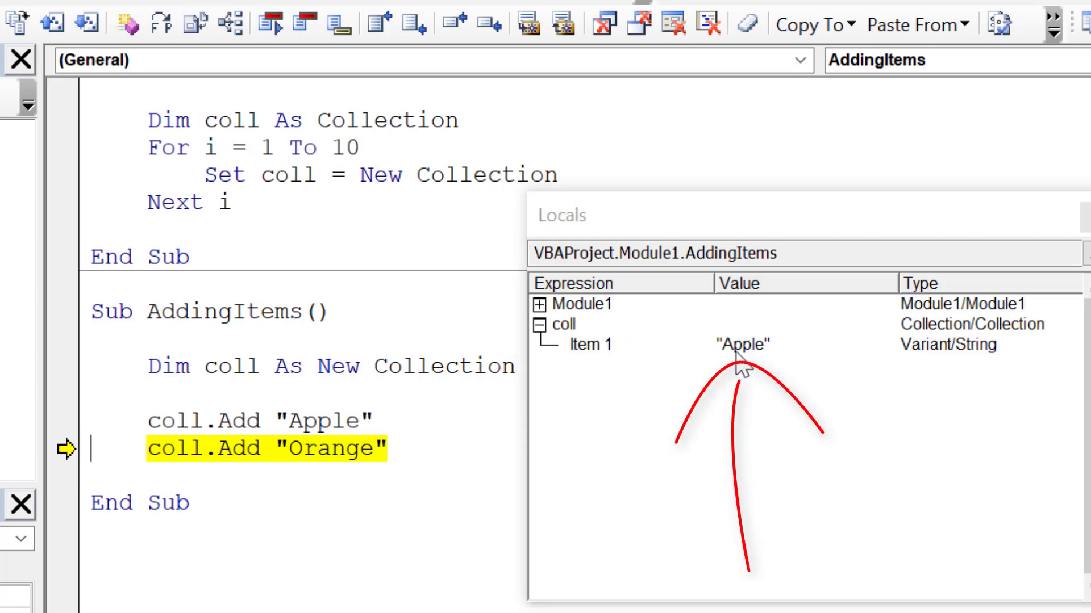
pyautogui.click(400, 418)
pyautogui.press('F8')
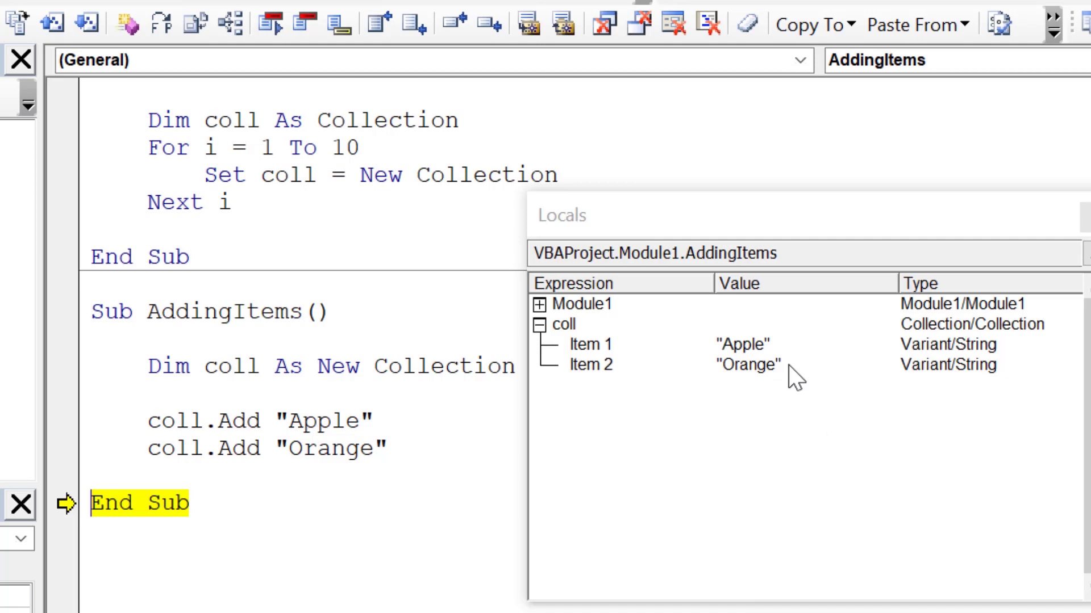
# - Finish the run, add coll.Add "Pear", After:=1 below Orange, and restart stepping
pyautogui.press('F8')
pyautogui.click(414, 445)
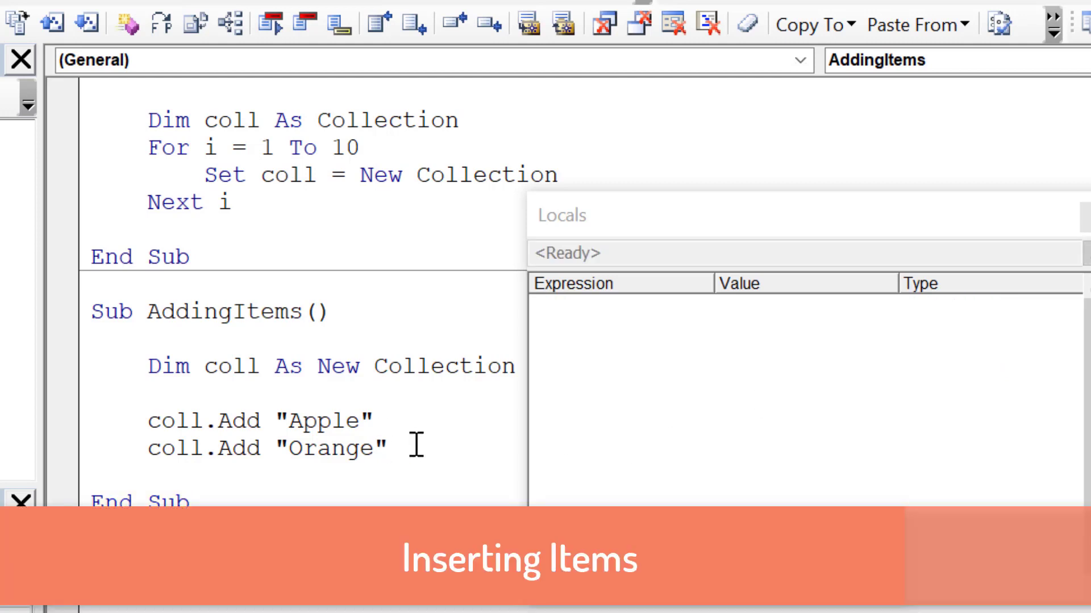
pyautogui.press('Return')
pyautogui.write('co')
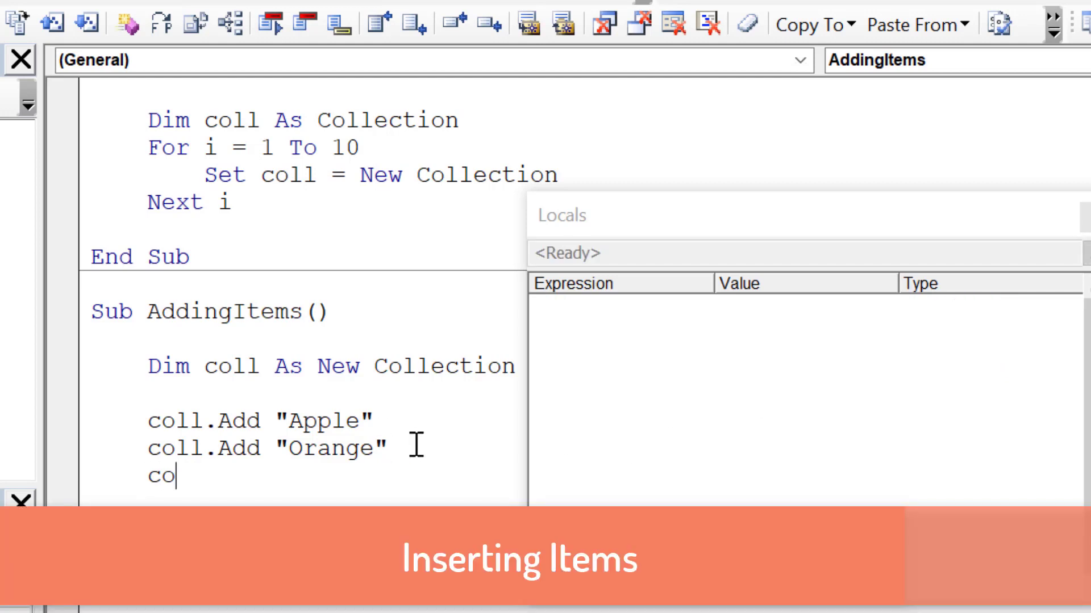
pyautogui.write('ll.add ')
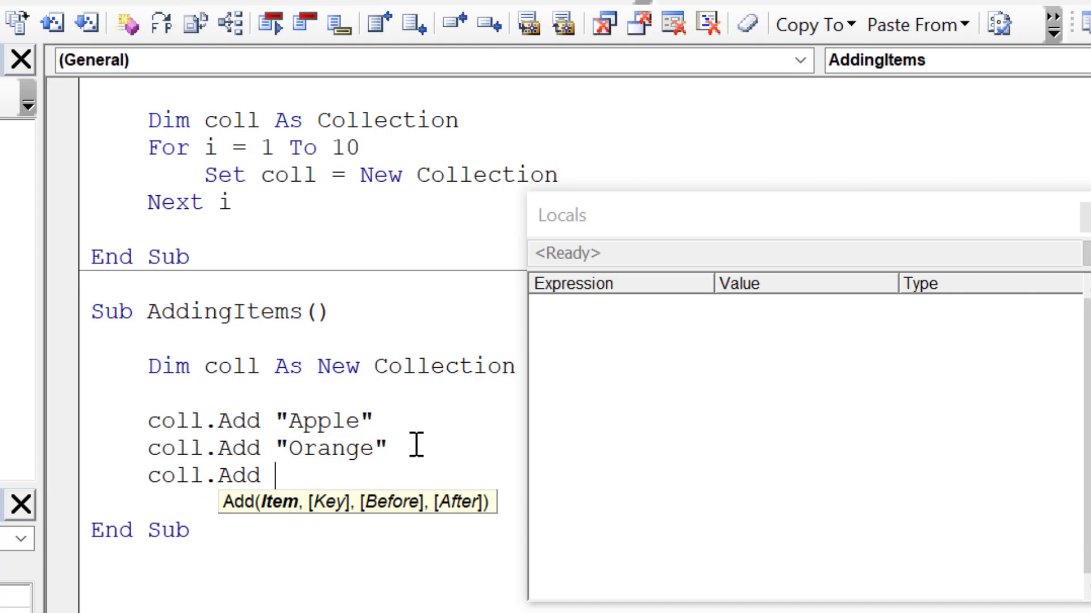
pyautogui.write('"')
pyautogui.write('p')
pyautogui.press('BackSpace')
pyautogui.write('Pear"')
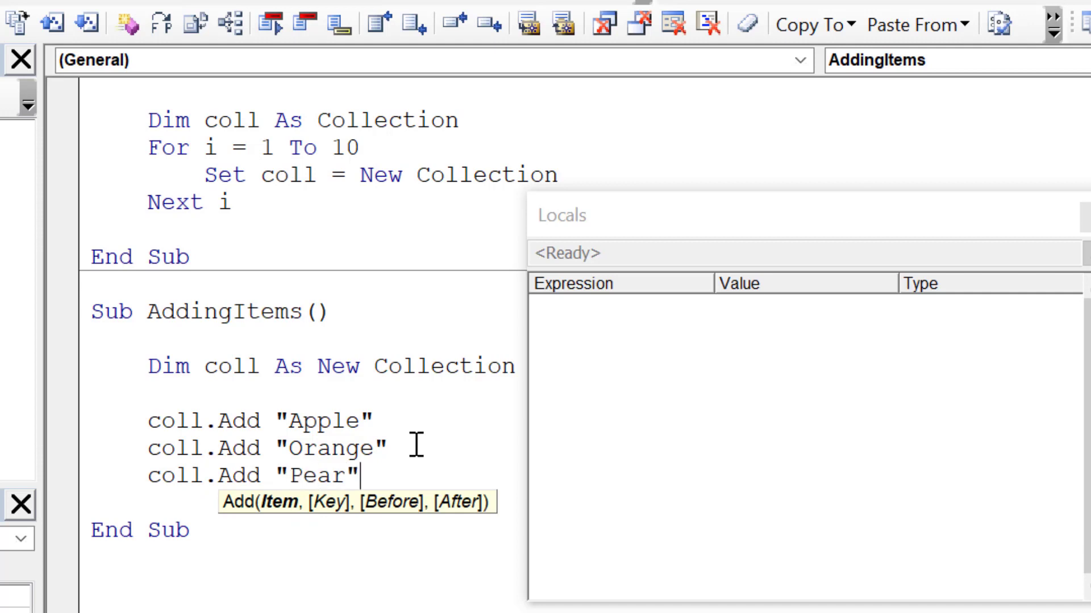
pyautogui.write(',')
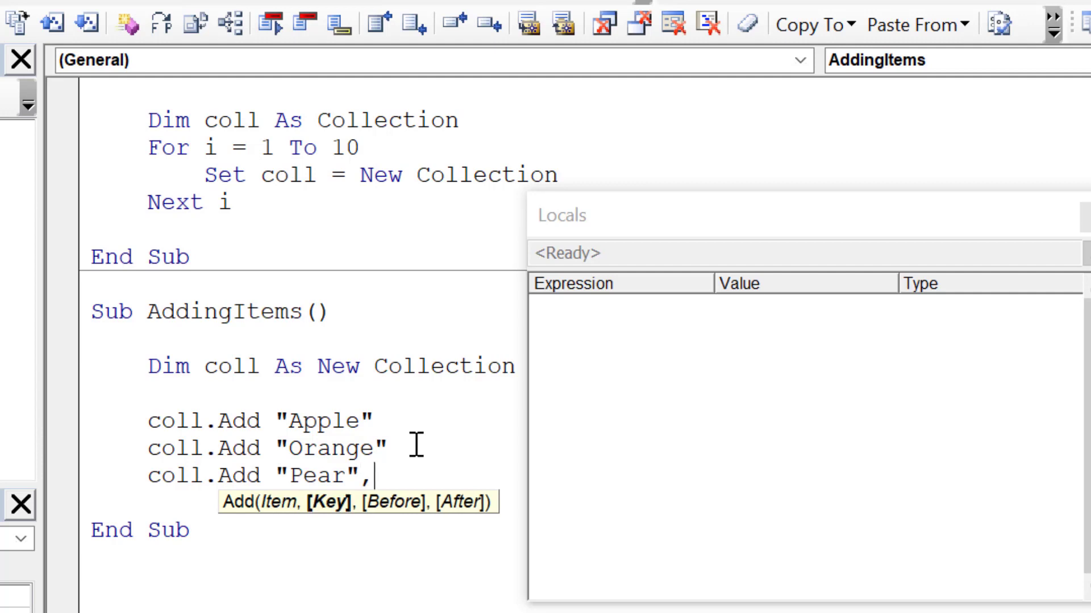
pyautogui.write('After:')
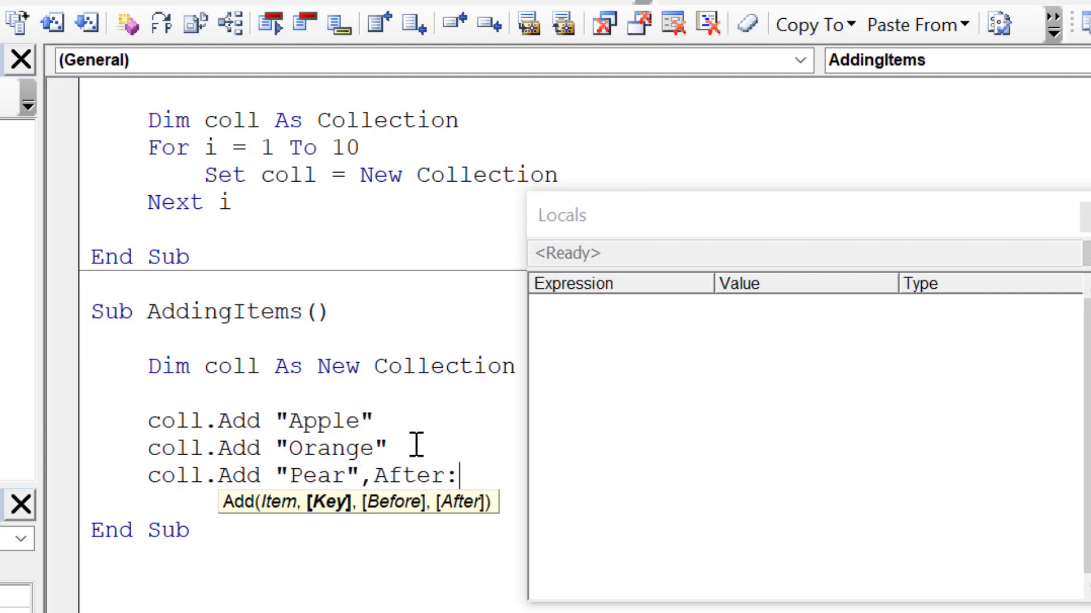
pyautogui.write('=1')
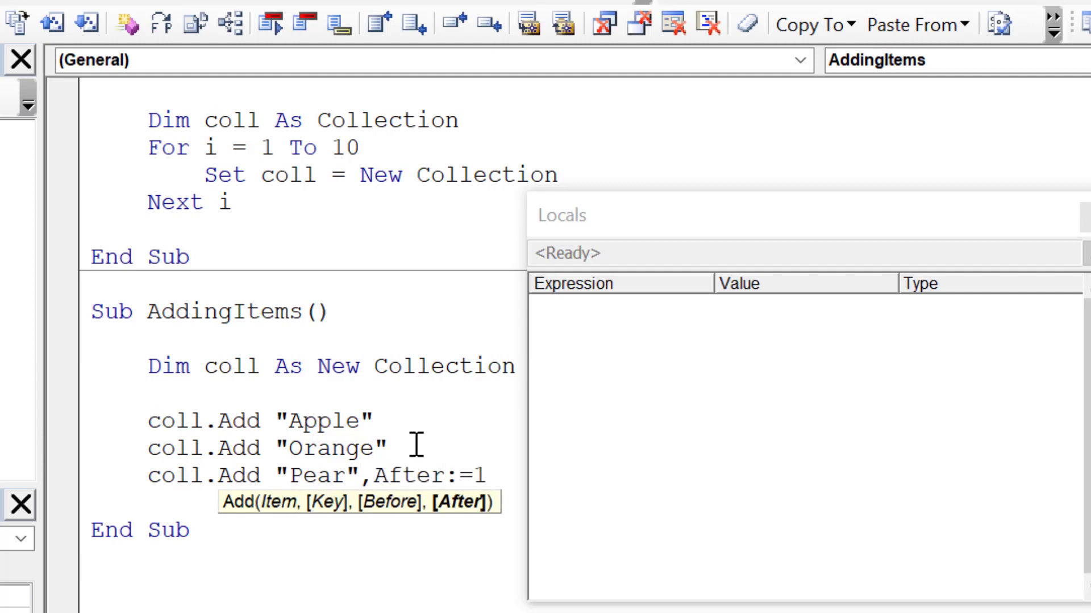
pyautogui.click(415, 444)
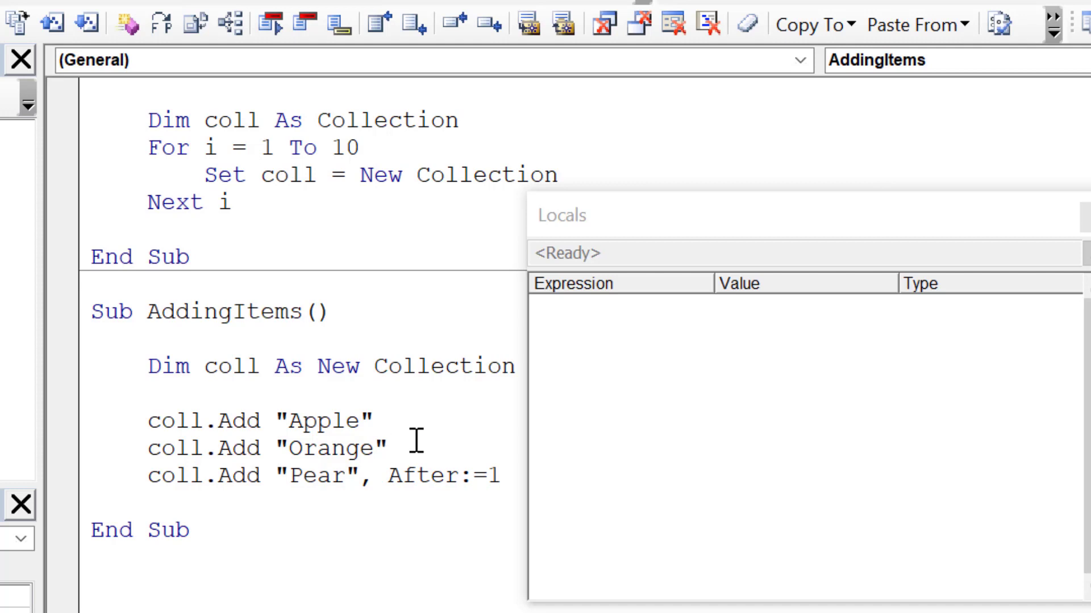
pyautogui.click(403, 419)
# - Step through AddingItems with coll expanded, seeing the order Apple, Pear, Orange
pyautogui.press('F8')
pyautogui.press('F8')
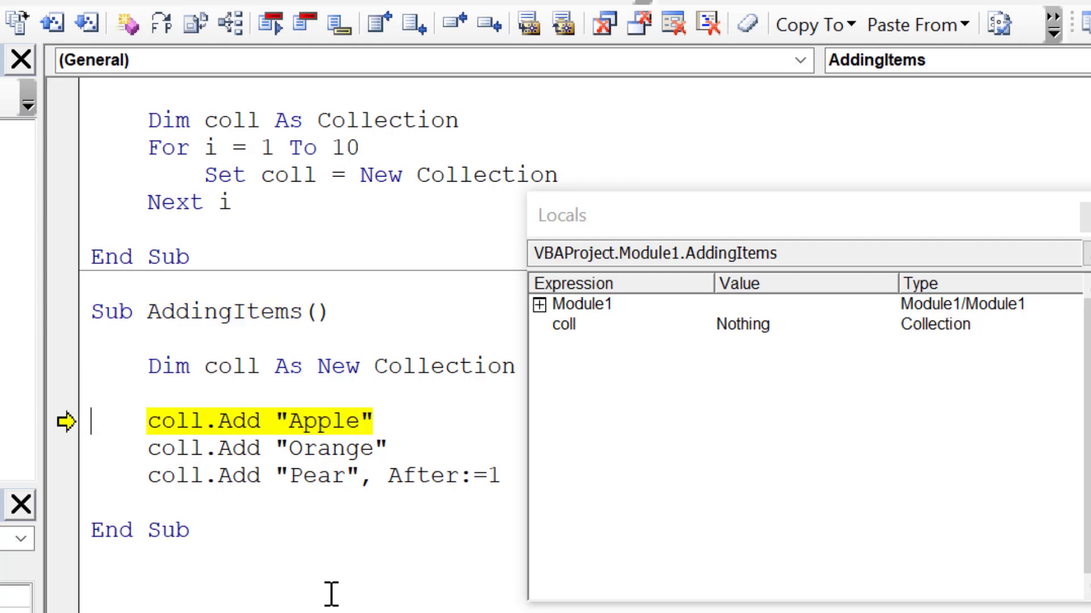
pyautogui.press('F8')
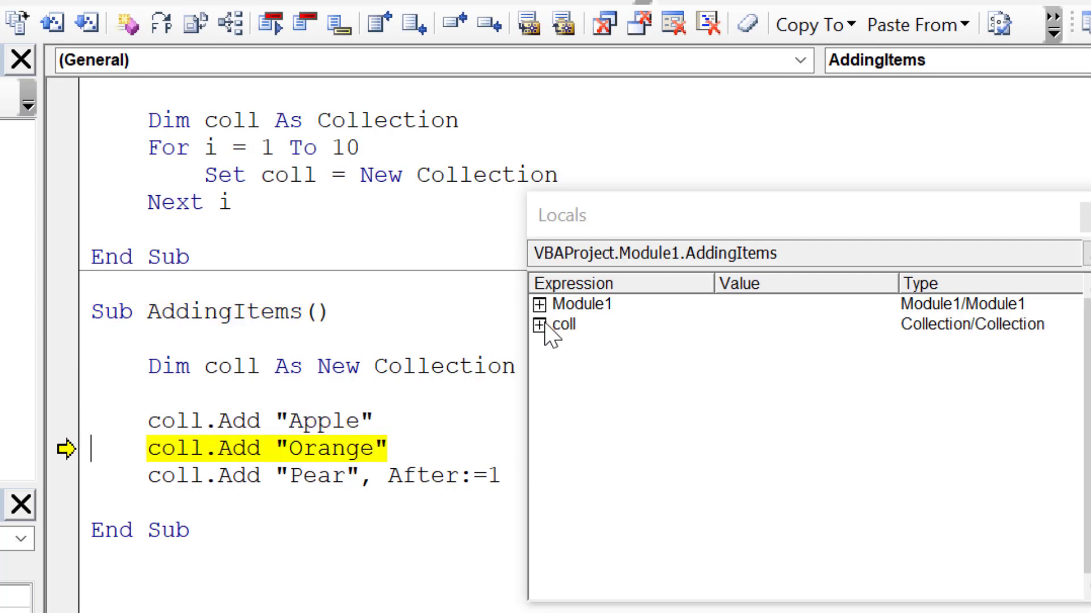
pyautogui.click(540, 325)
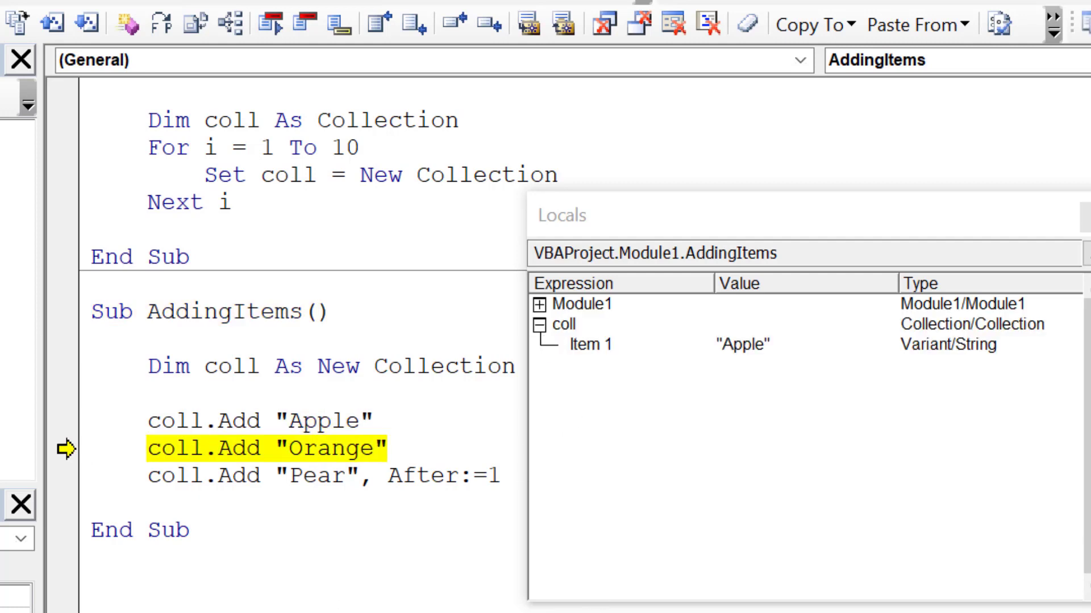
pyautogui.press('F8')
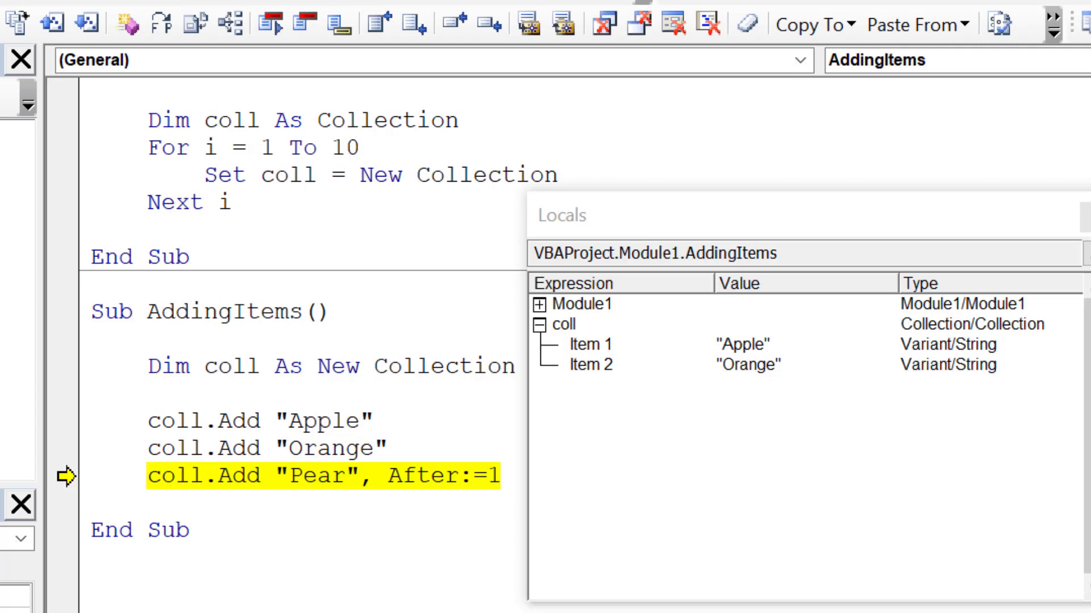
pyautogui.press('F8')
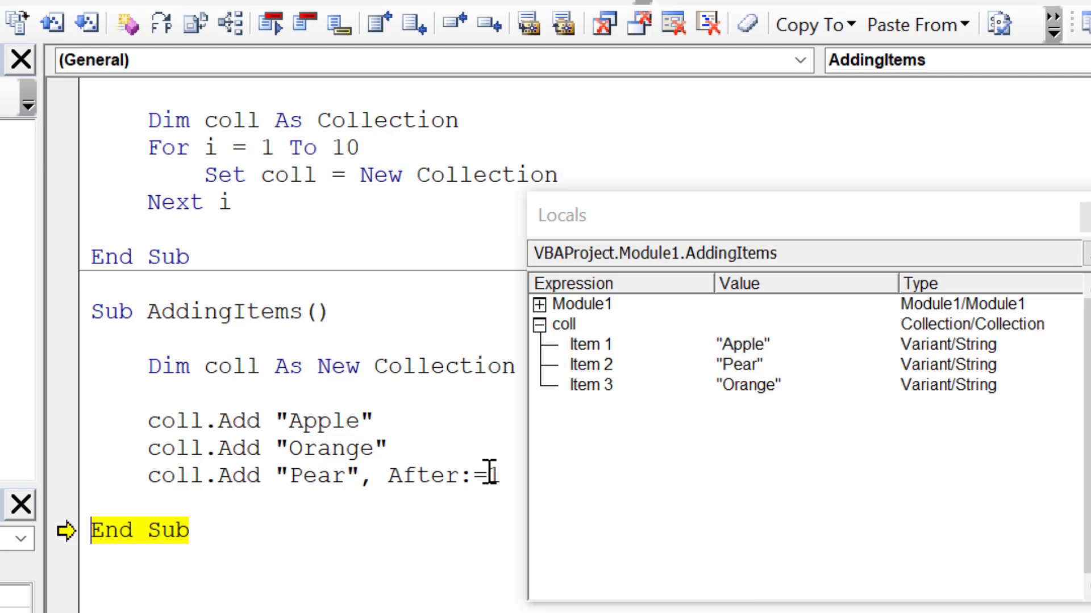
# - End the run and paste an indented copy of the Pear line below it
pyautogui.press('F8')
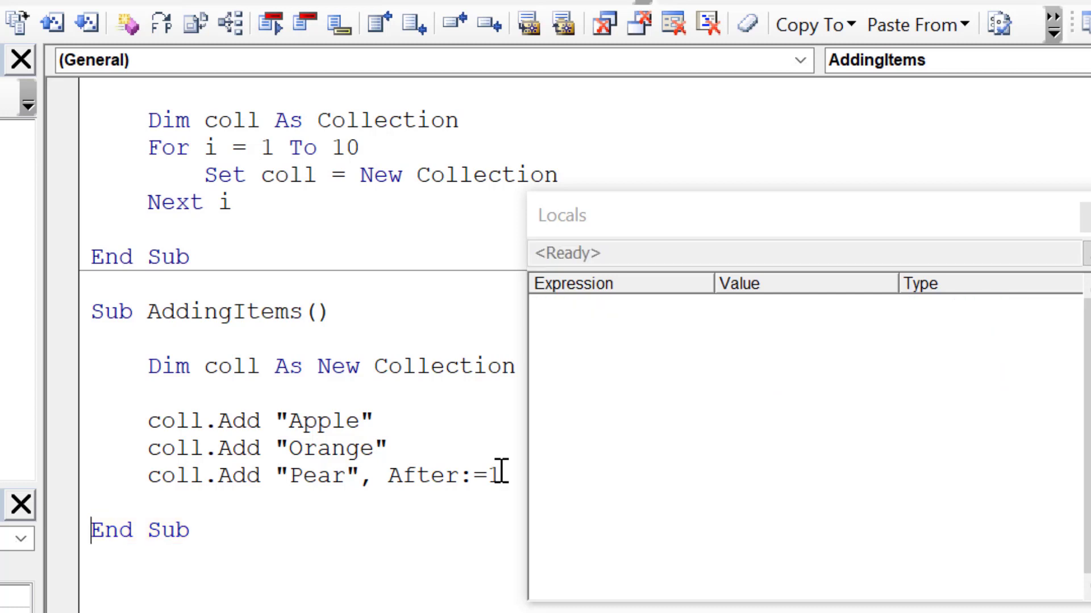
pyautogui.moveTo(504, 471); pyautogui.dragTo(149, 475)
pyautogui.hotkey('ctrl', 'c')
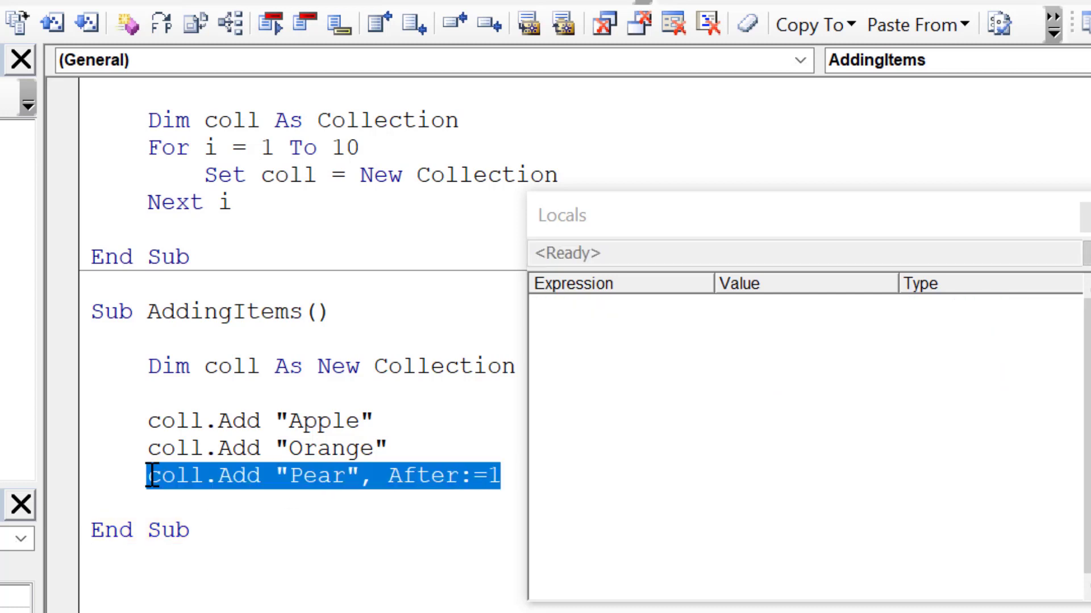
pyautogui.click(156, 504)
pyautogui.hotkey('ctrl', 'v')
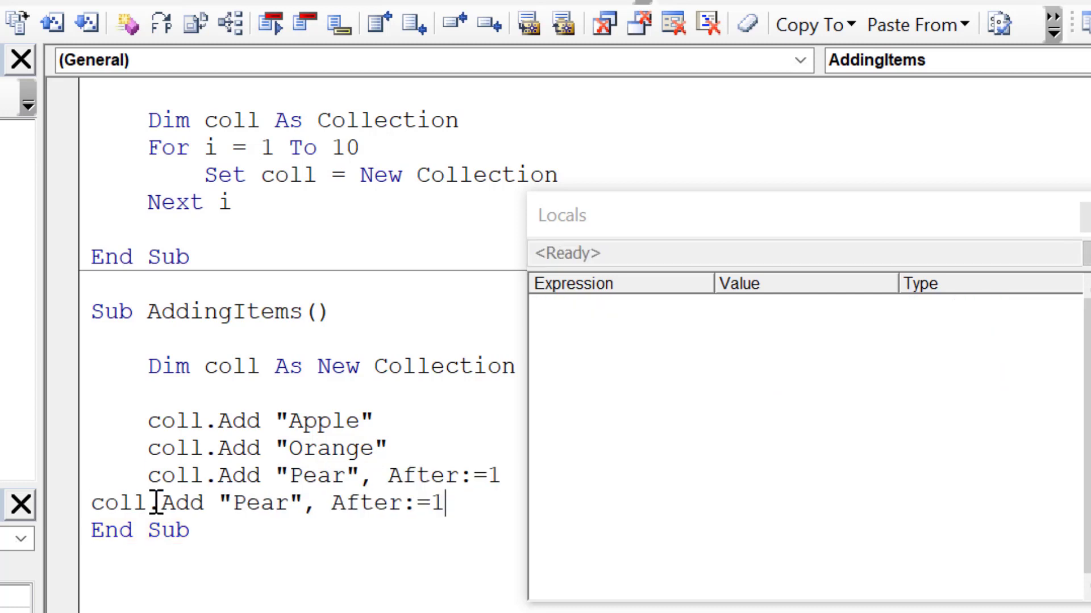
pyautogui.click(92, 503)
pyautogui.press('Tab')
pyautogui.click(501, 504)
pyautogui.press('Return')
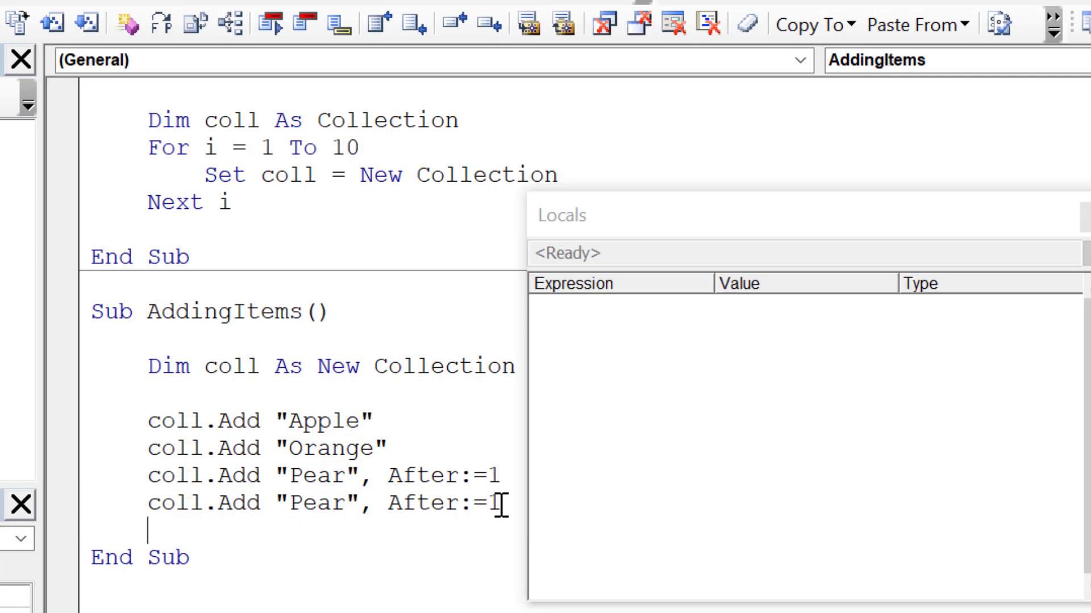
# - Edit the copied line to coll.Add "Mango", Before:=3
pyautogui.doubleClick(493, 504)
pyautogui.write('3')
pyautogui.doubleClick(394, 500)
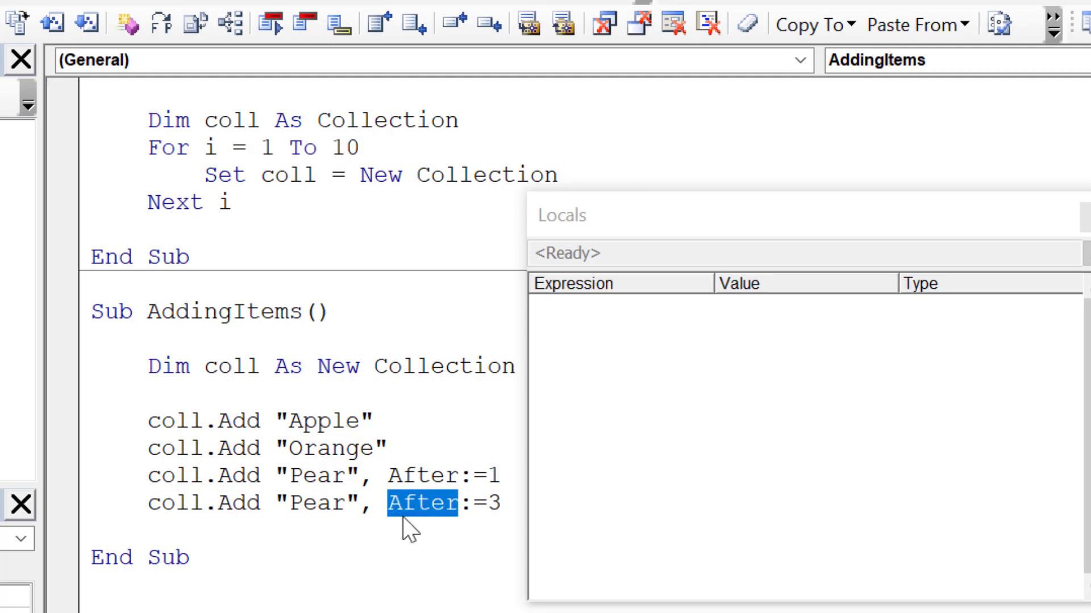
pyautogui.write('Be')
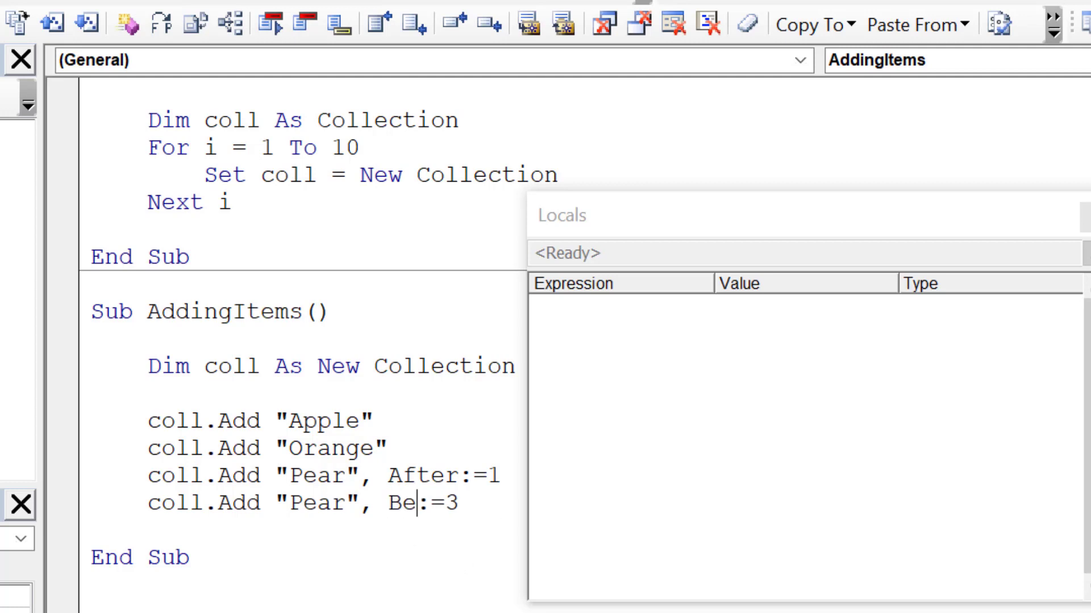
pyautogui.write('fore')
pyautogui.click(390, 601)
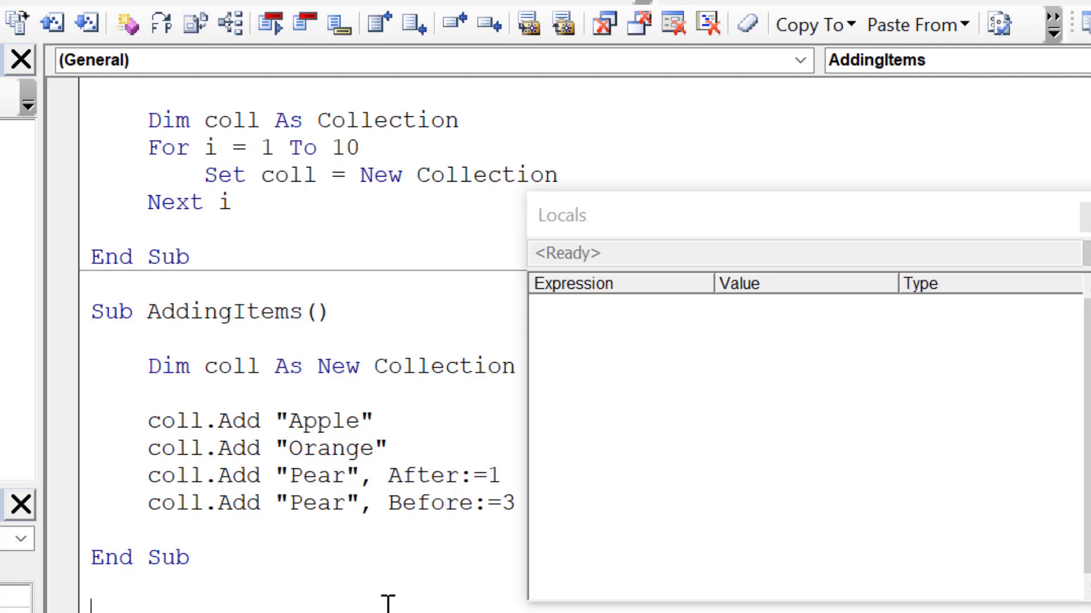
pyautogui.doubleClick(316, 506)
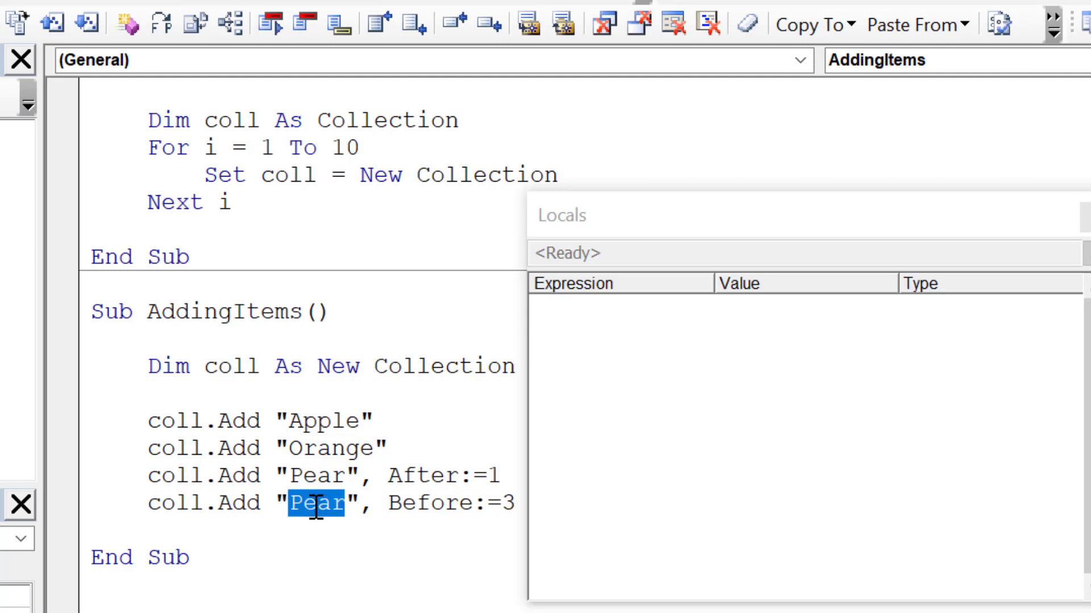
pyautogui.write('Mango')
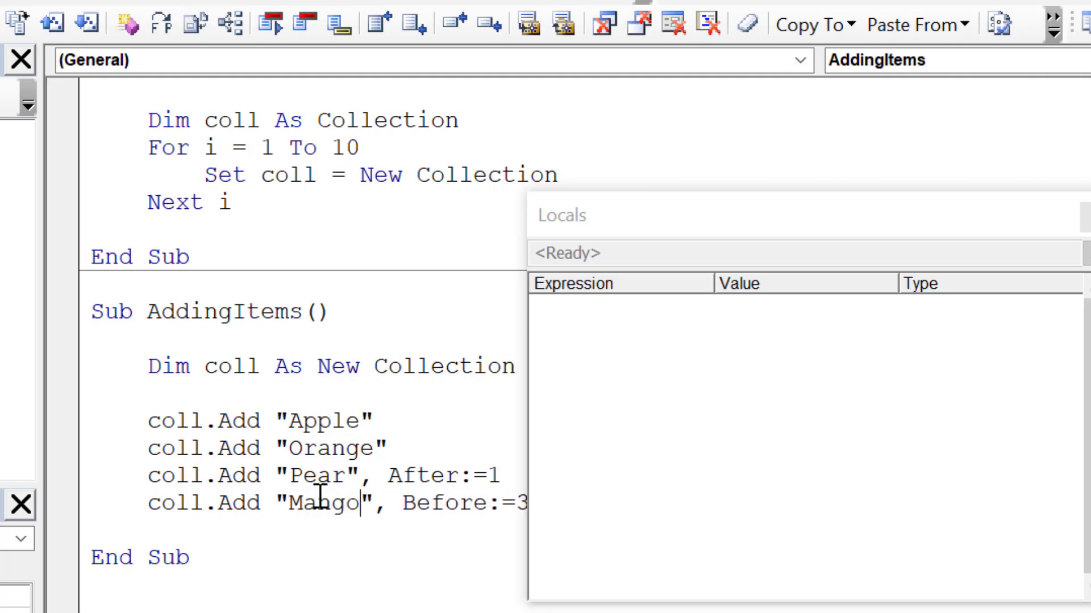
pyautogui.moveTo(648, 218); pyautogui.dragTo(656, 218)
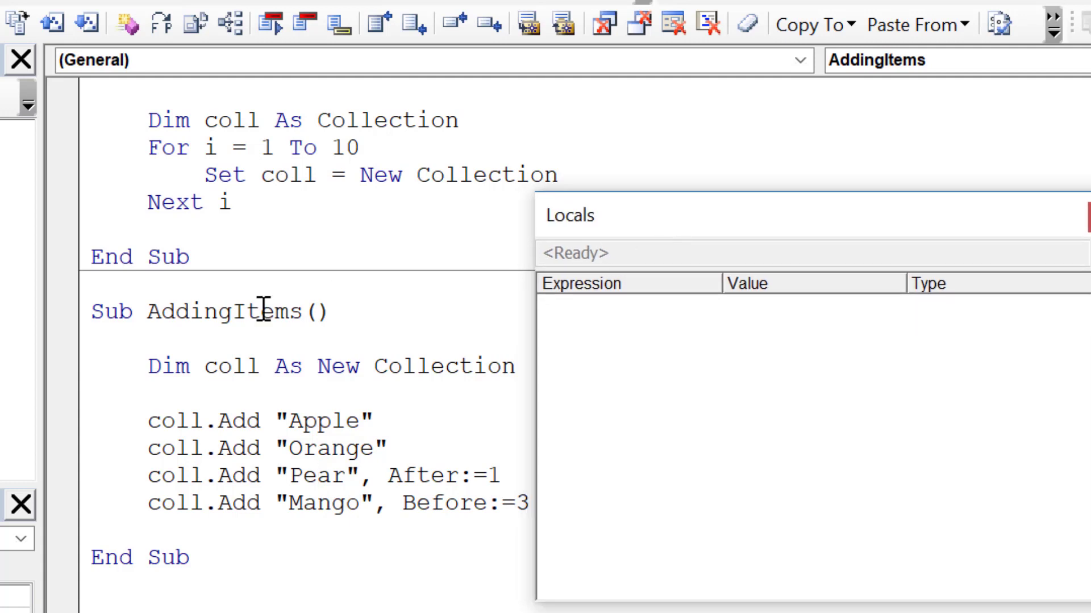
# - Step through AddingItems with coll expanded in Locals, confirming the order Apple, Pear, Mango, Orange
pyautogui.click(132, 381)
pyautogui.press('F8')
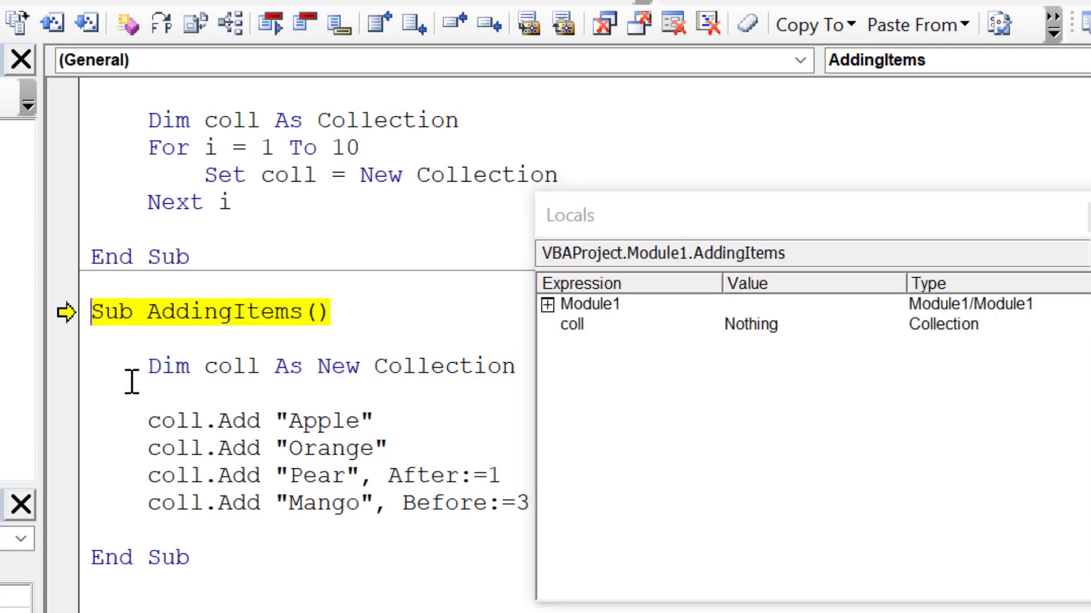
pyautogui.press('F8')
pyautogui.press('F8')
pyautogui.click(553, 328)
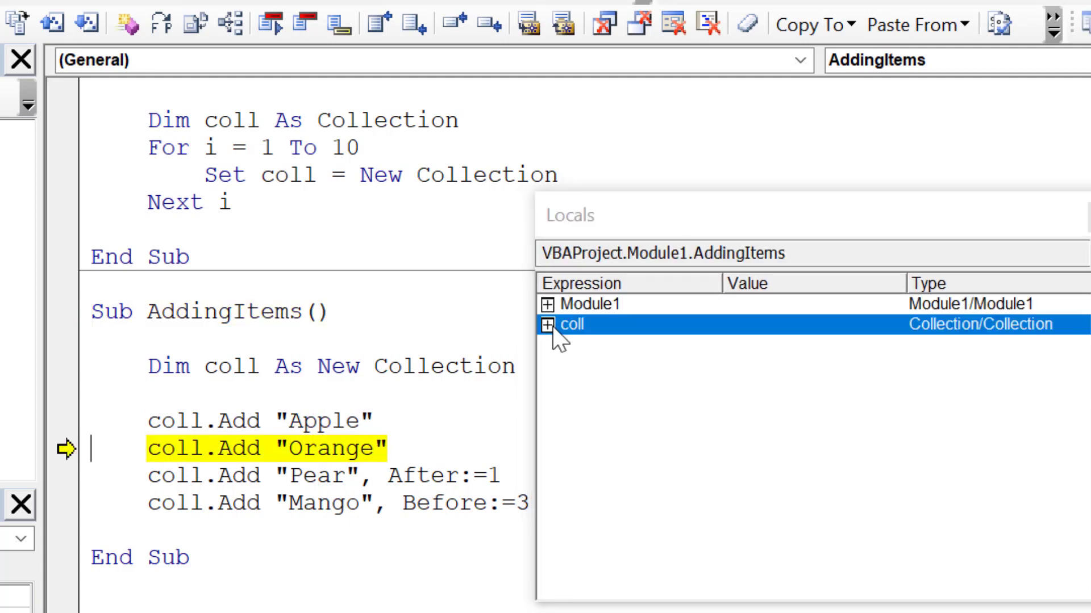
pyautogui.press('F8')
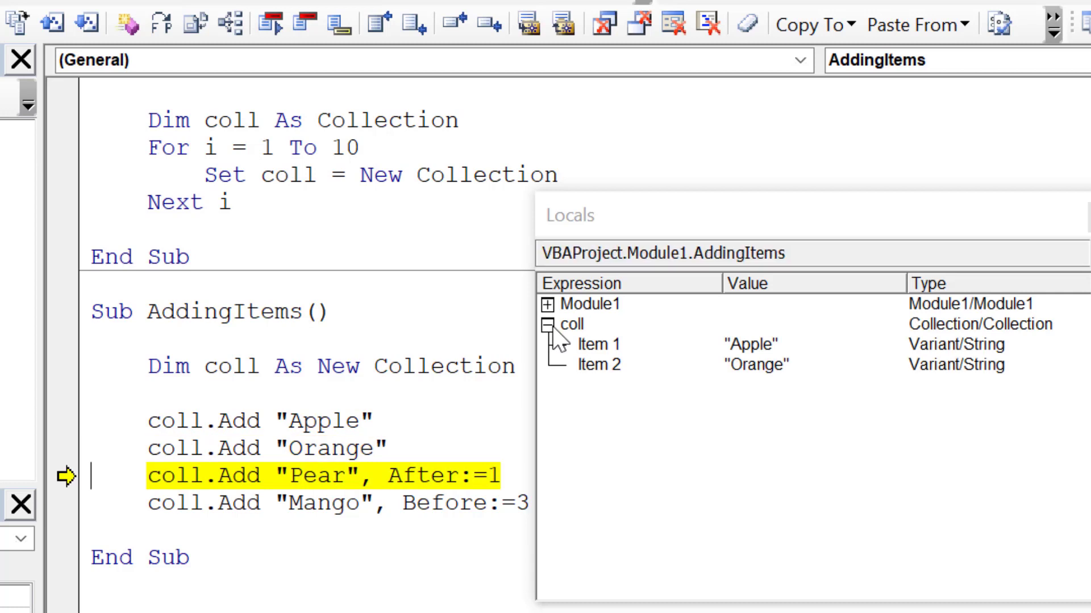
pyautogui.press('F8')
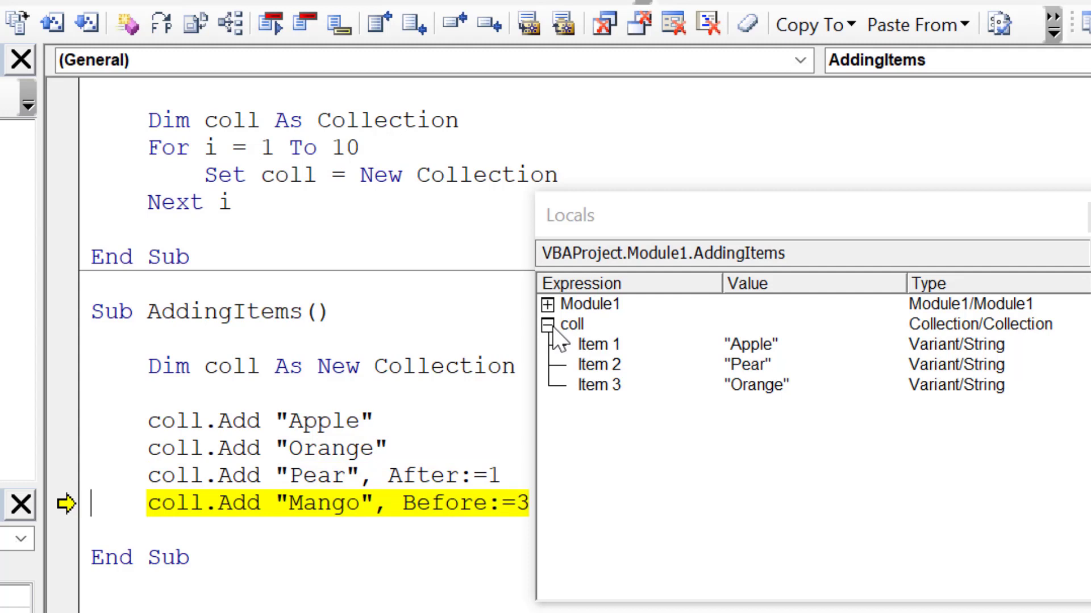
pyautogui.press('F8')
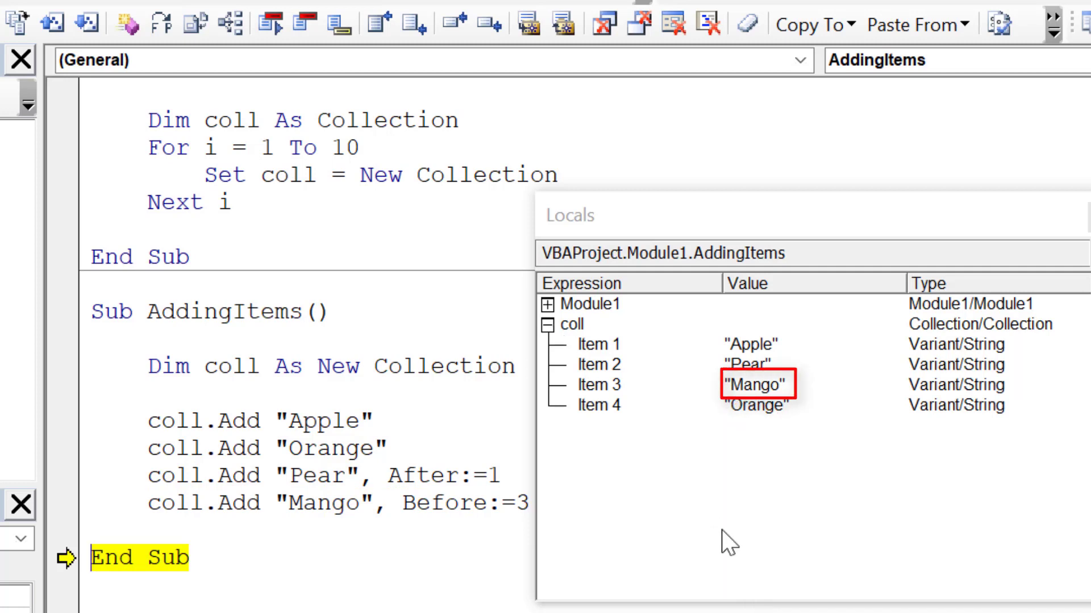
pyautogui.press('F8')
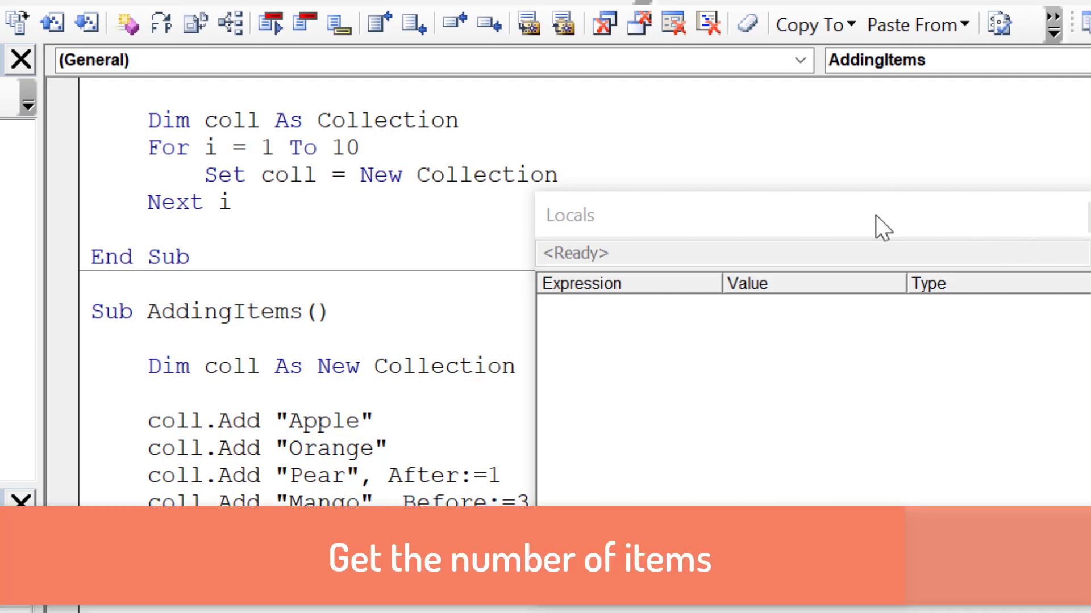
# - Append MsgBox "Number of items is " & coll.Count to the end of AddingItems
pyautogui.click(884, 225)
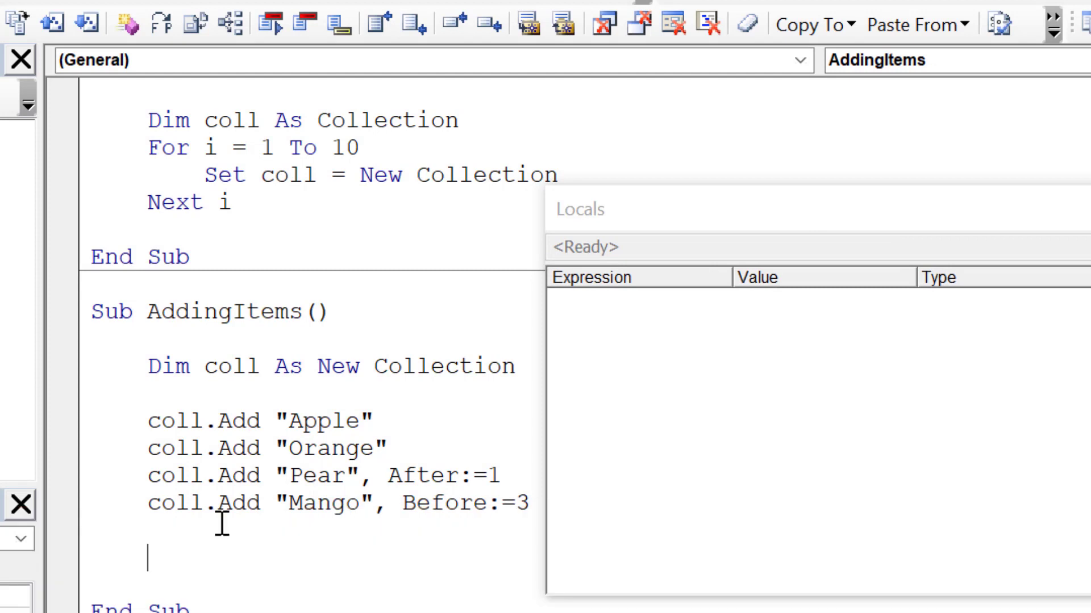
pyautogui.write('mdg')
pyautogui.write('bo')
pyautogui.press('BackSpace')
pyautogui.press('BackSpace')
pyautogui.press('BackSpace')
pyautogui.write('sg')
pyautogui.write('box "')
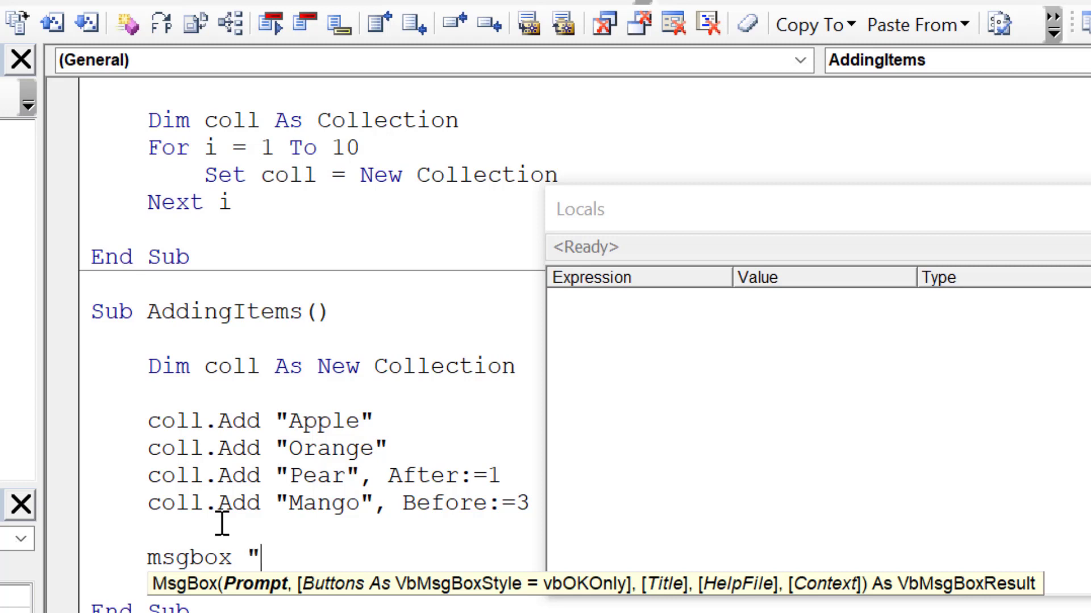
pyautogui.write('Number of i')
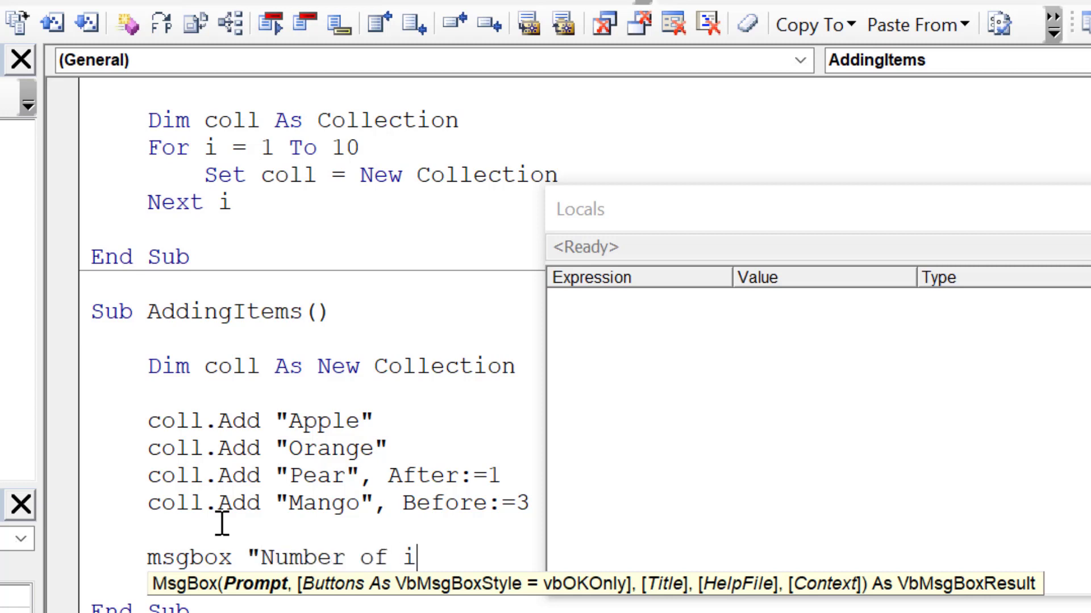
pyautogui.write('tems is ')
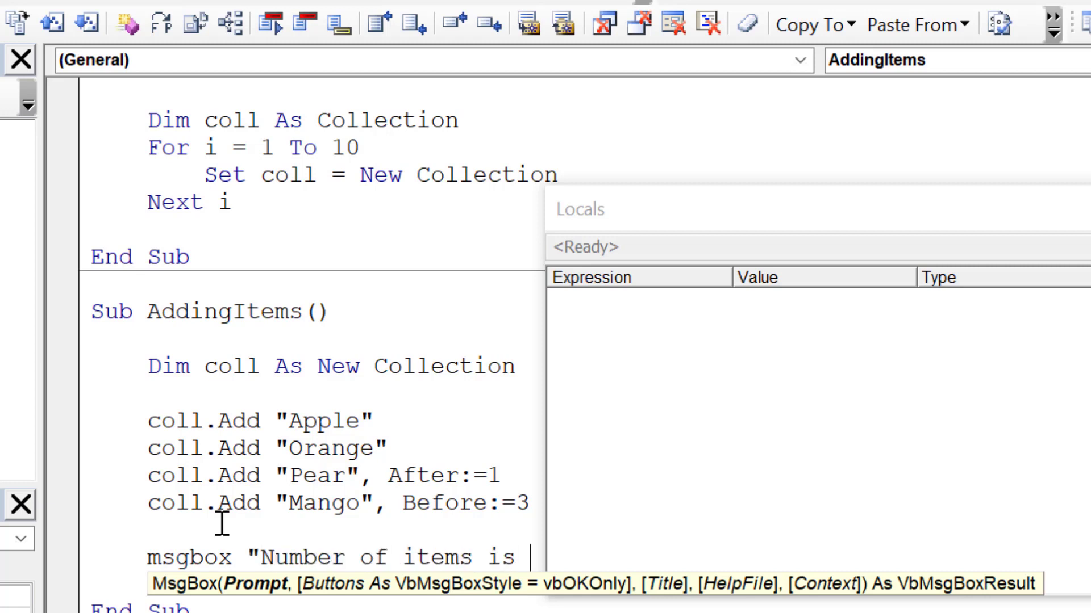
pyautogui.write('"')
pyautogui.doubleClick(810, 205)
pyautogui.doubleClick(634, 561)
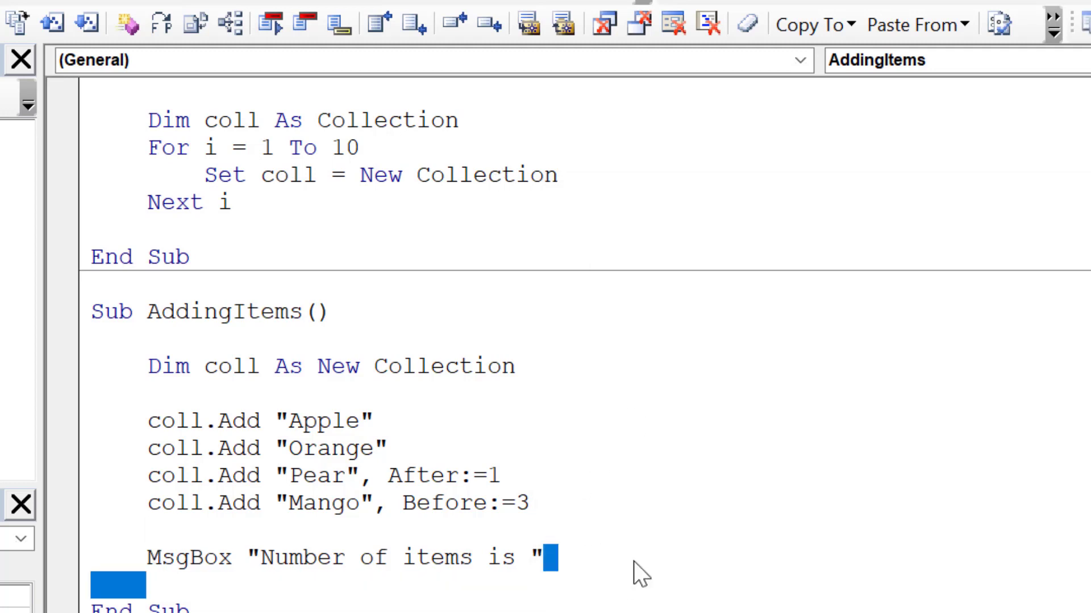
pyautogui.press('Right')
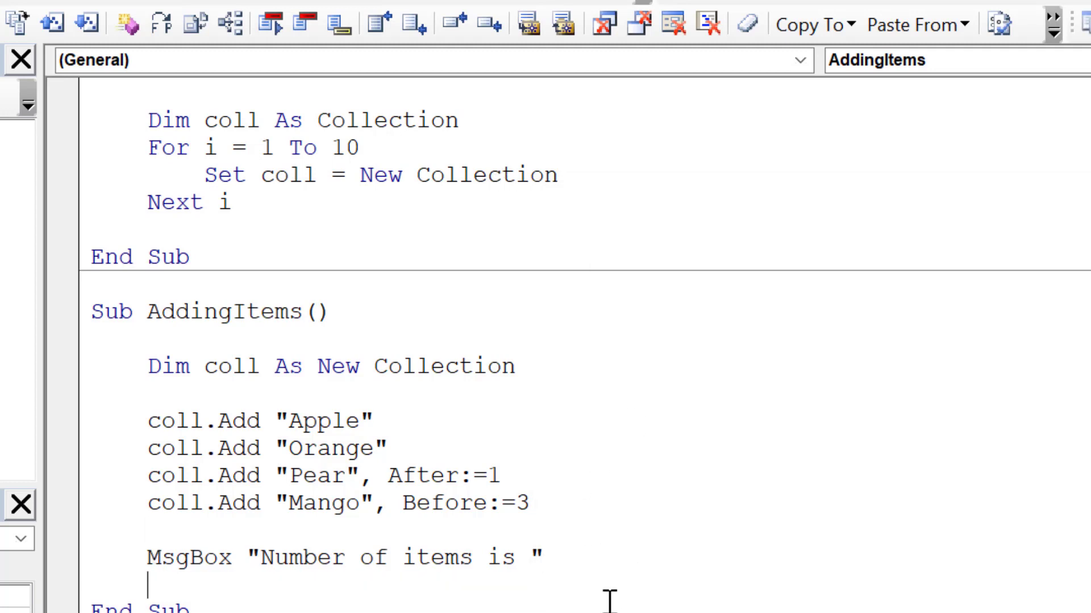
pyautogui.click(626, 564)
pyautogui.write('& ')
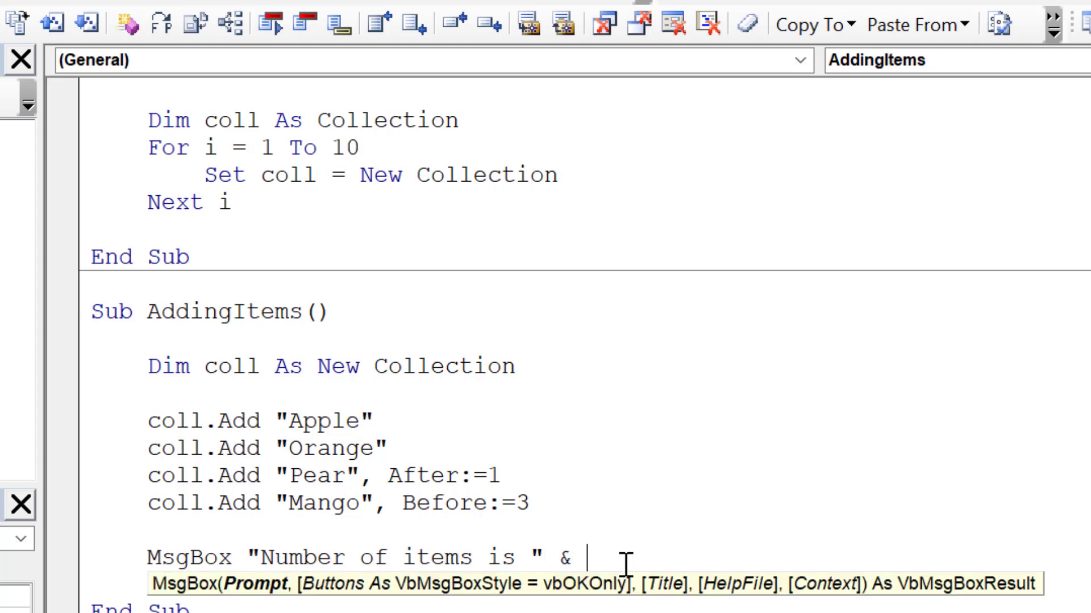
pyautogui.write('coll.')
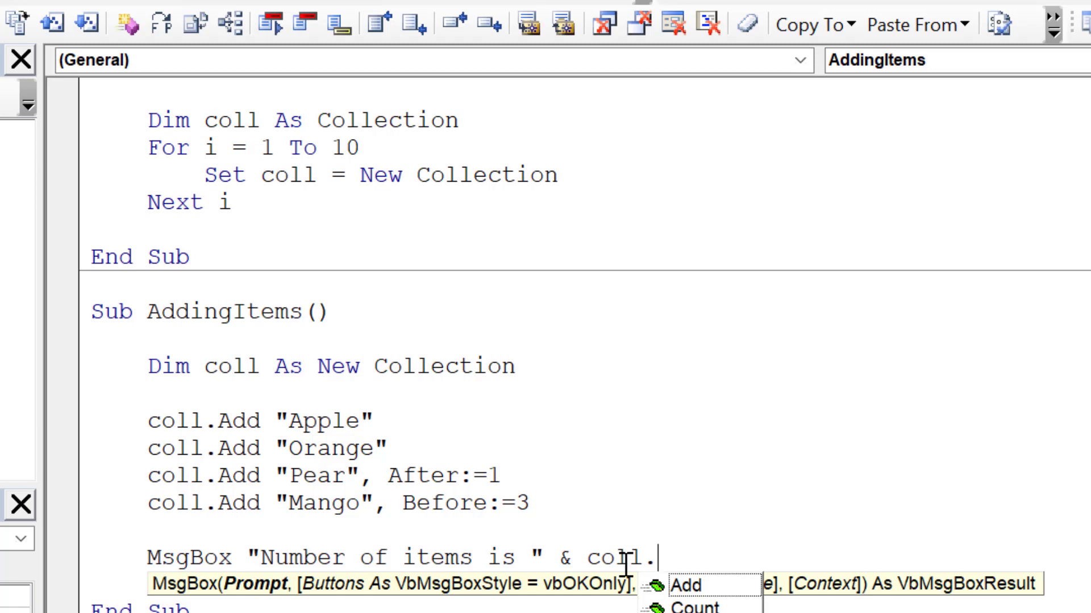
pyautogui.write('Count')
pyautogui.click(591, 496)
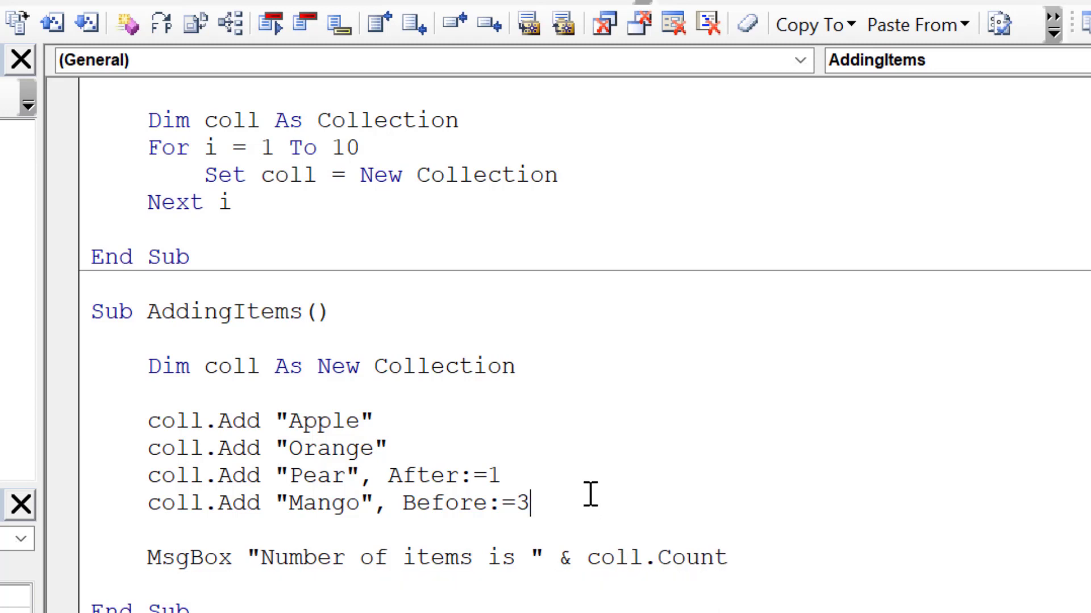
pyautogui.click(429, 366)
pyautogui.click(413, 423)
pyautogui.press('F5')
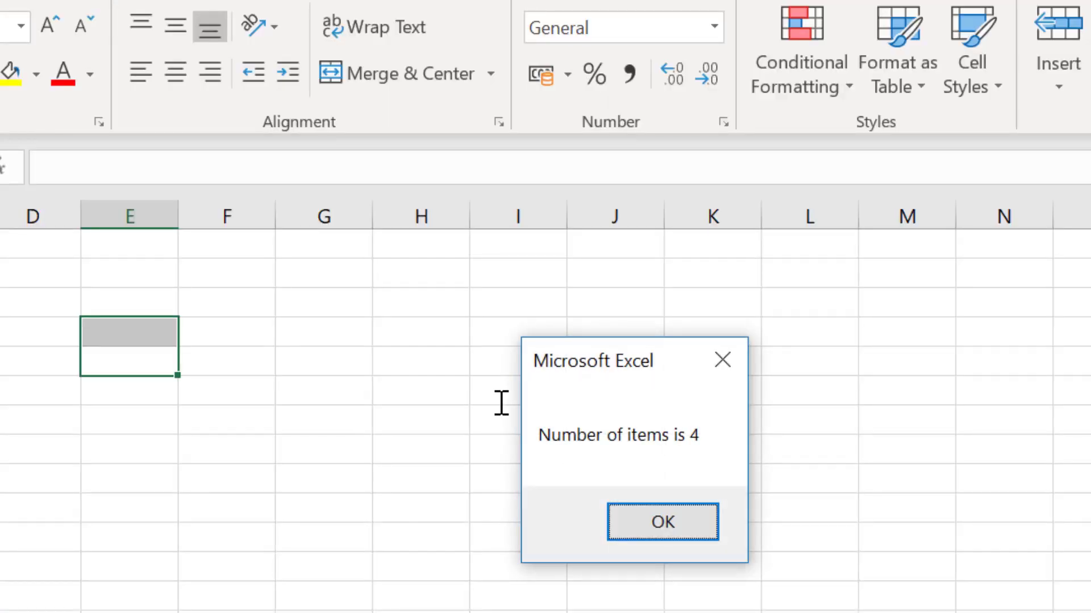
pyautogui.click(640, 518)
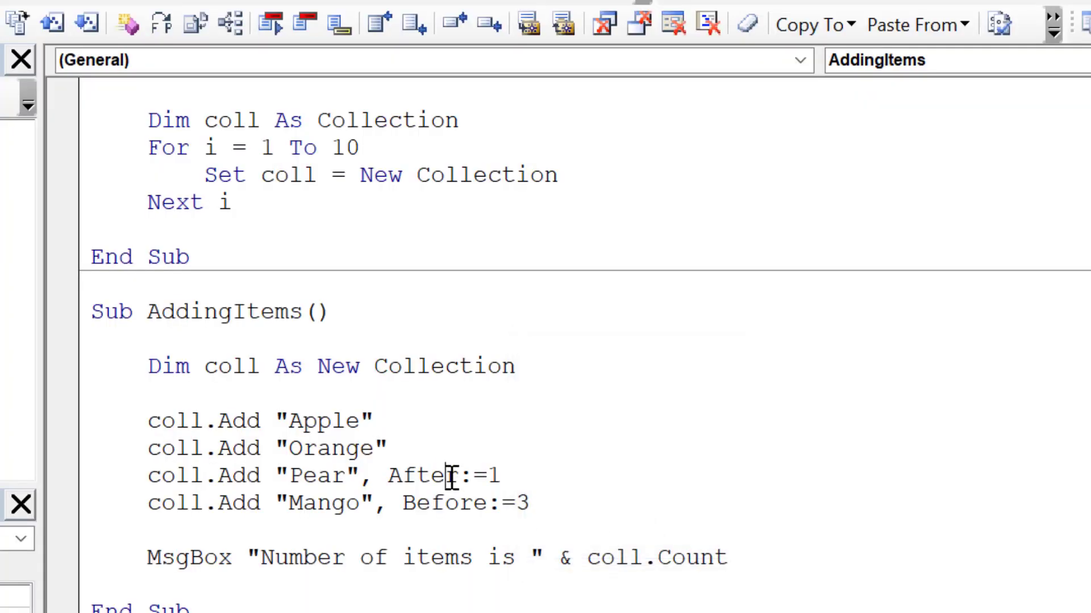
pyautogui.click(337, 607)
pyautogui.click(602, 508)
pyautogui.click(738, 558)
# - Insert a coll.Remove 1 line between the Mango line and the MsgBox line
pyautogui.click(588, 503)
pyautogui.scroll(-1, 694, 386)
pyautogui.press('Return')
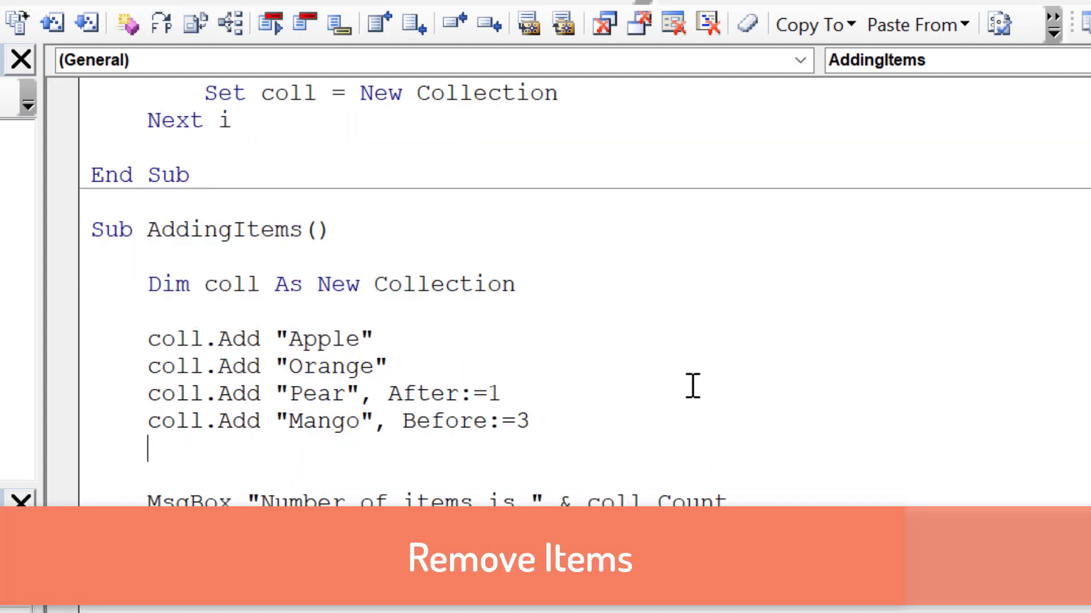
pyautogui.press('Return')
pyautogui.write('coll.')
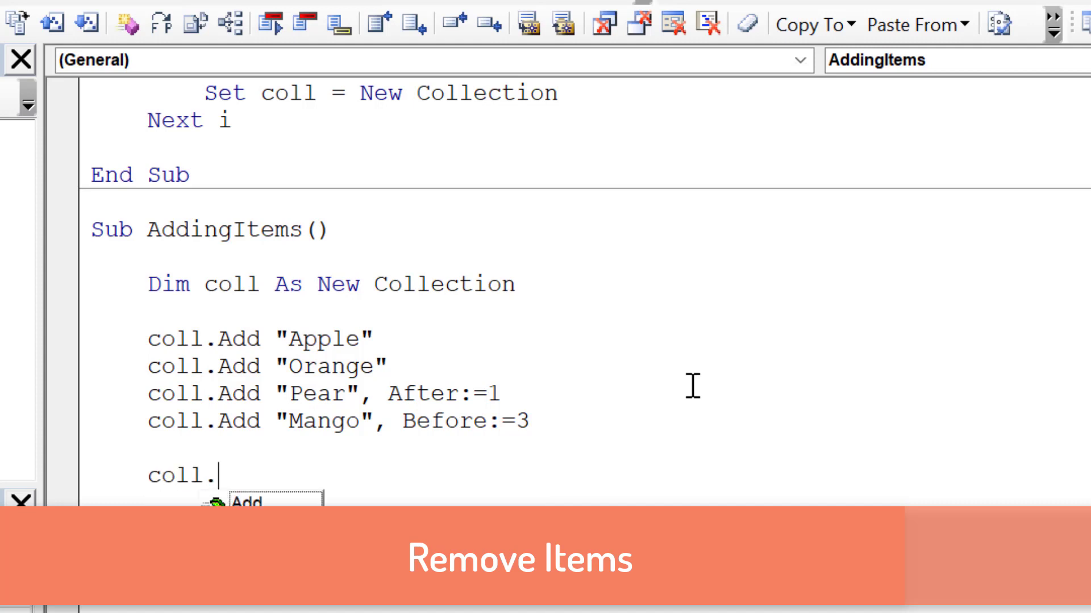
pyautogui.write('Remove')
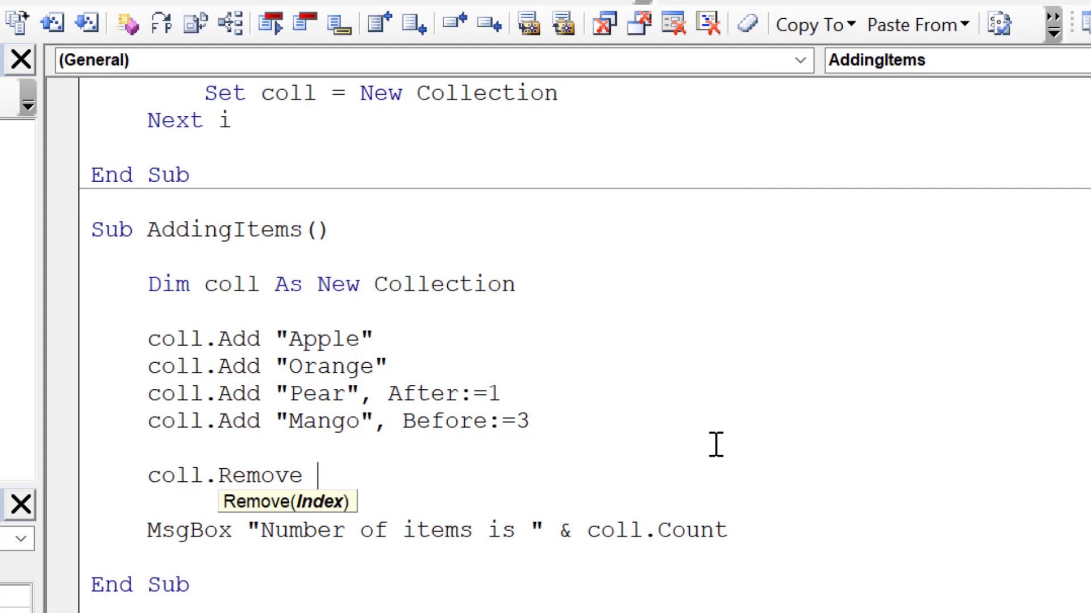
pyautogui.write('1')
pyautogui.click(717, 443)
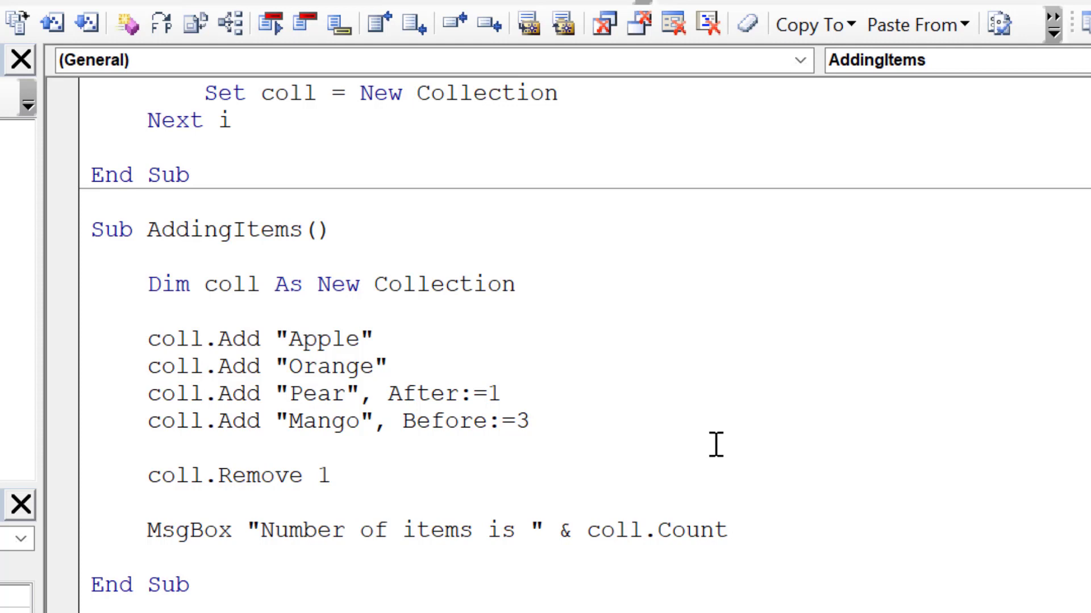
pyautogui.click(434, 327)
# - Step past coll.Remove 1 with coll expanded, confirming Apple is gone, leaving Pear, Mango, Orange
pyautogui.press('F8')
pyautogui.press('F8')
pyautogui.press('F8')
pyautogui.press('F8')
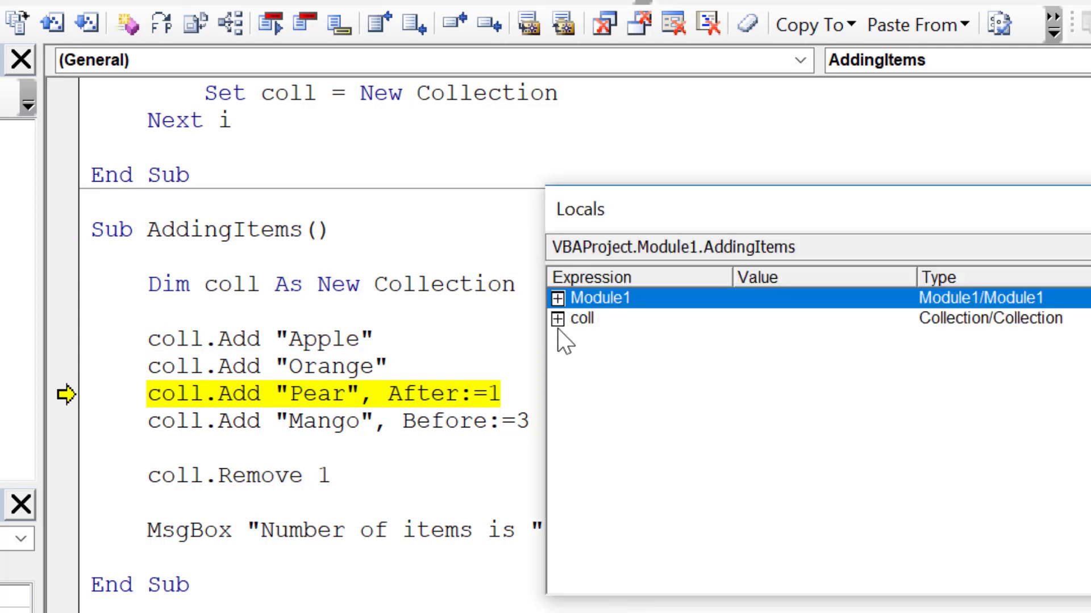
pyautogui.click(557, 318)
pyautogui.press('F8')
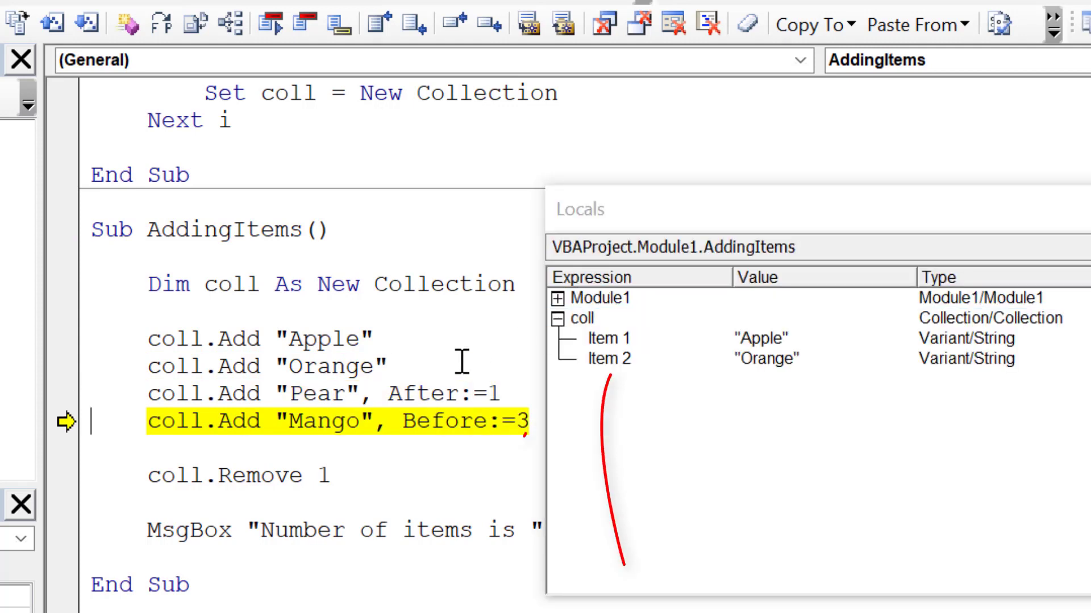
pyautogui.press('F8')
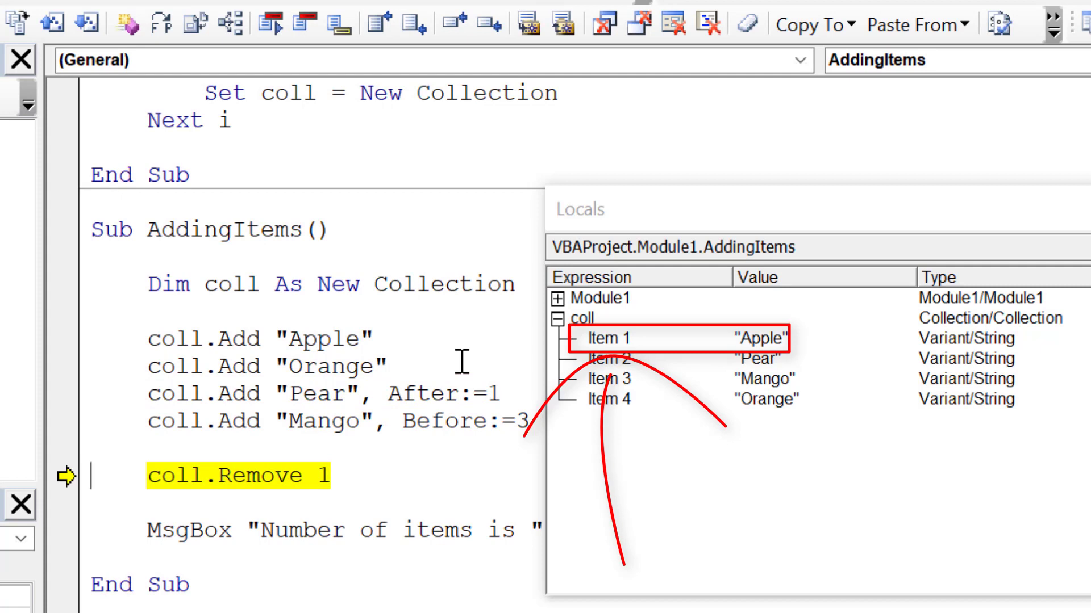
pyautogui.press('F8')
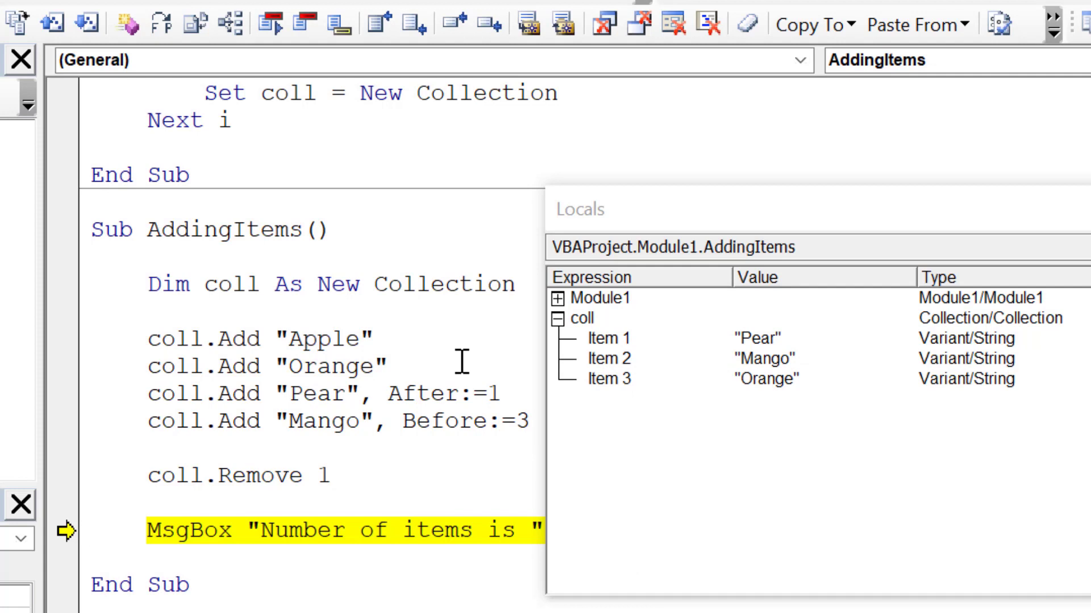
# - Run the message line, dismiss the 3-items message, and finish the macro
pyautogui.press('F8')
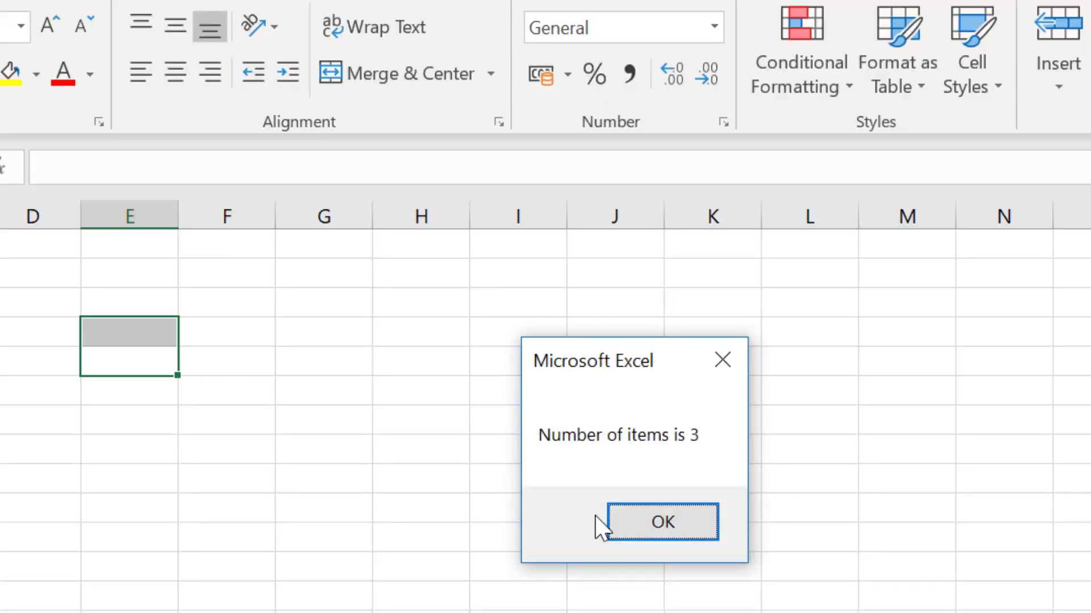
pyautogui.click(629, 522)
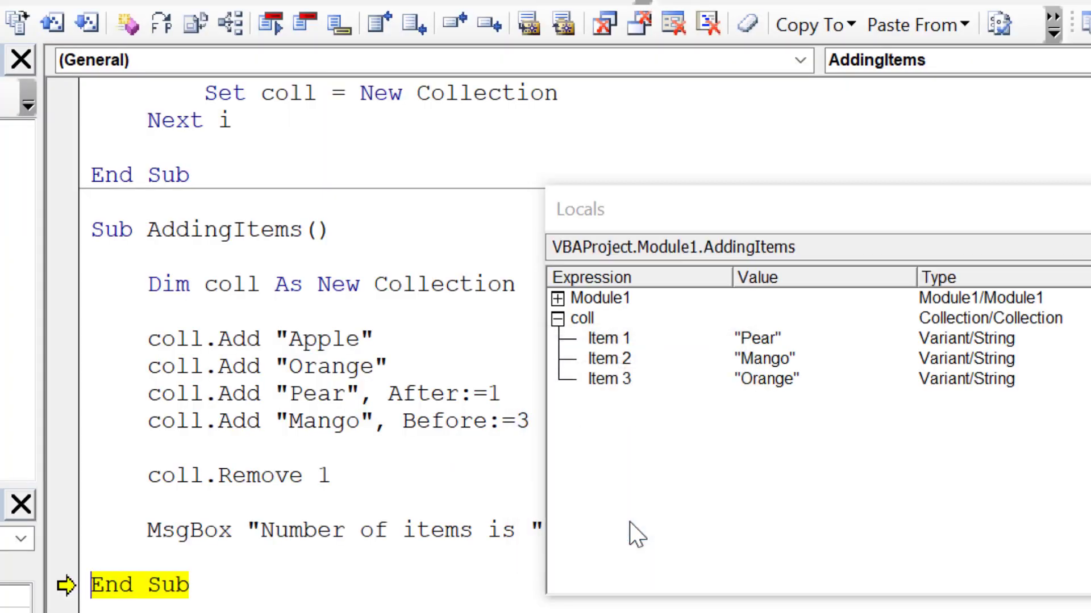
pyautogui.press('F8')
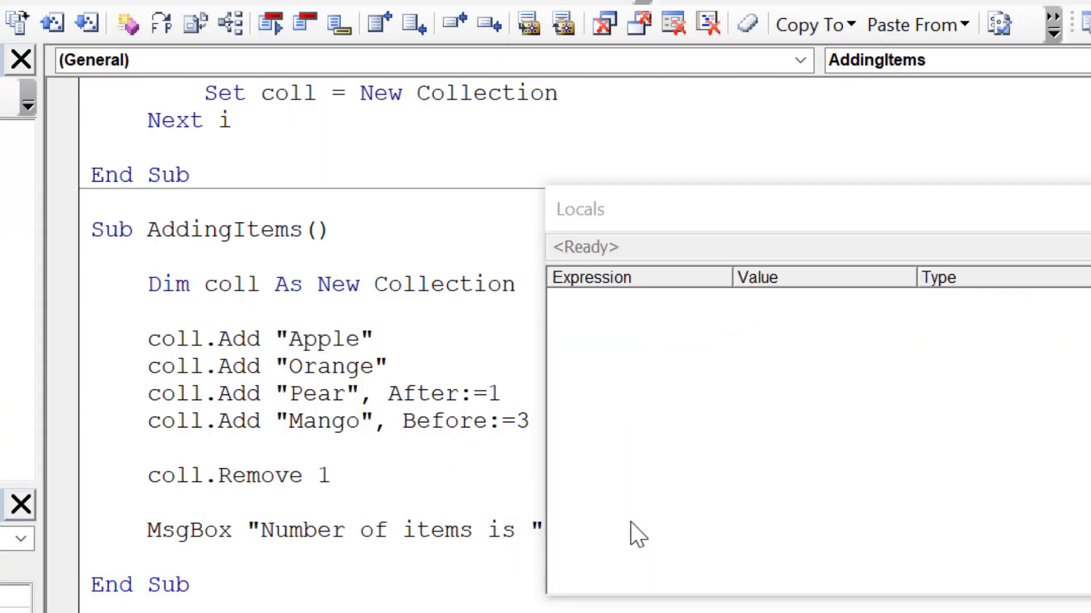